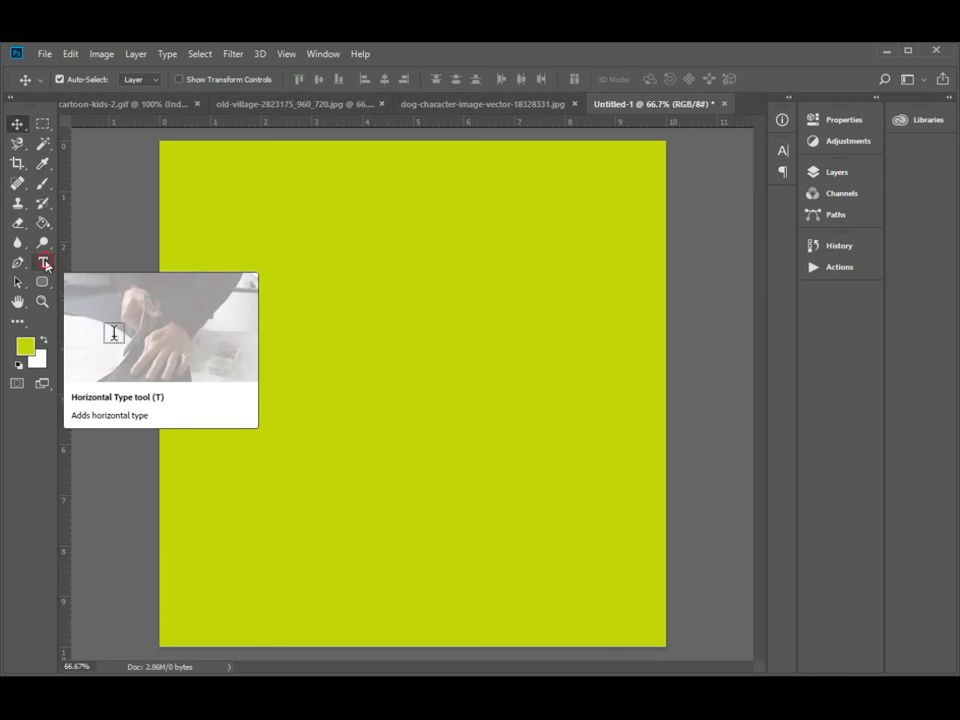
Set up the Horizontal Type tool with the Cooper Black font in Regular style and left-aligned text
left_click(45, 264)
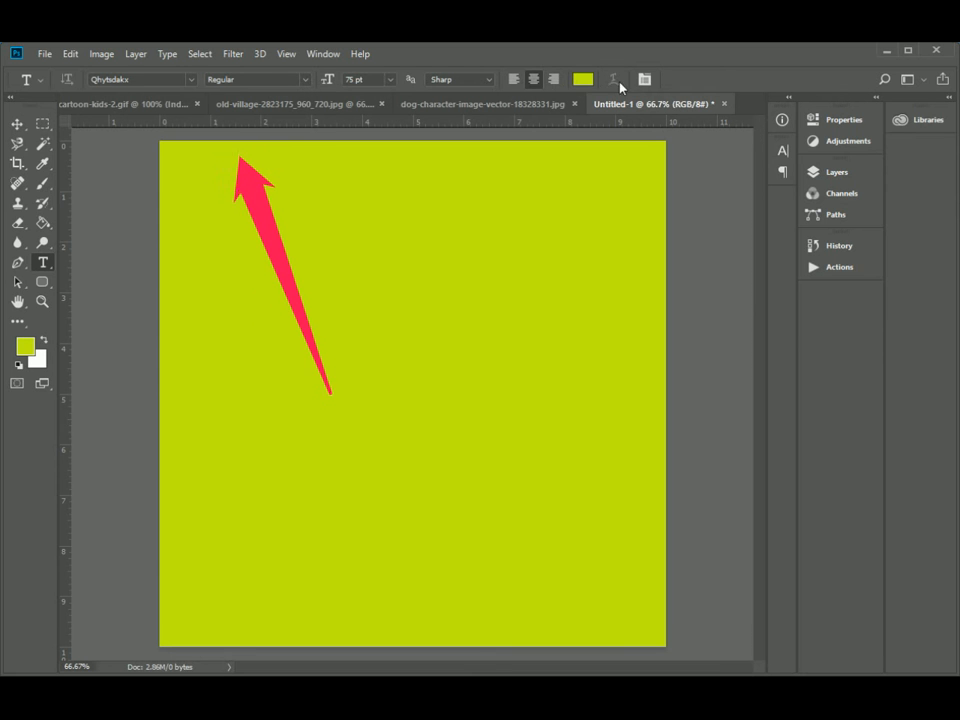
left_click(190, 87)
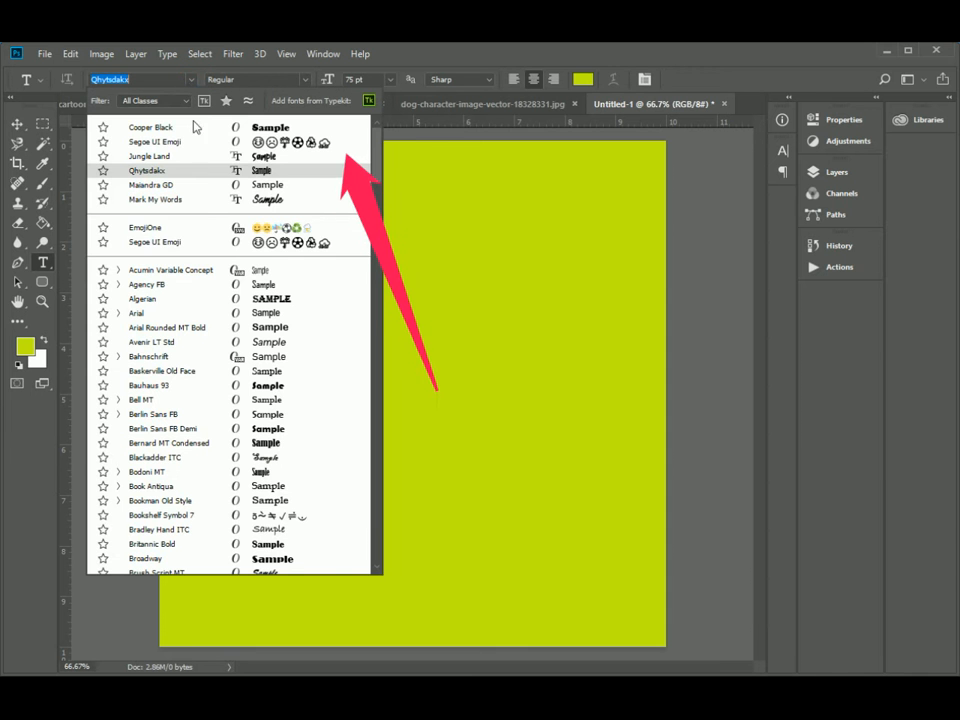
left_click(248, 80)
left_click(305, 81)
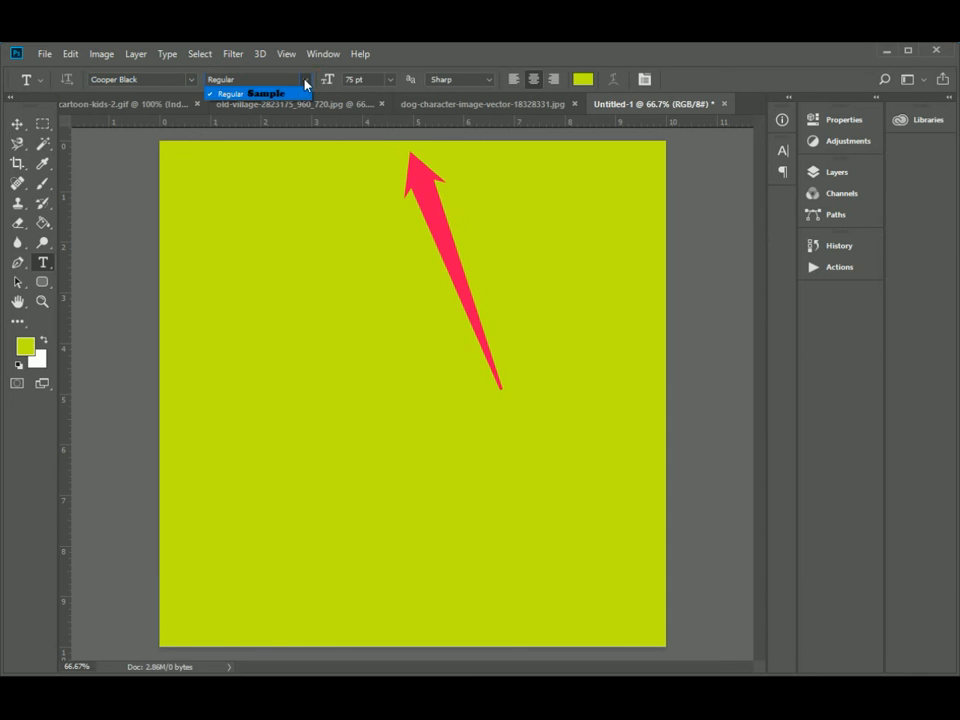
left_click(390, 79)
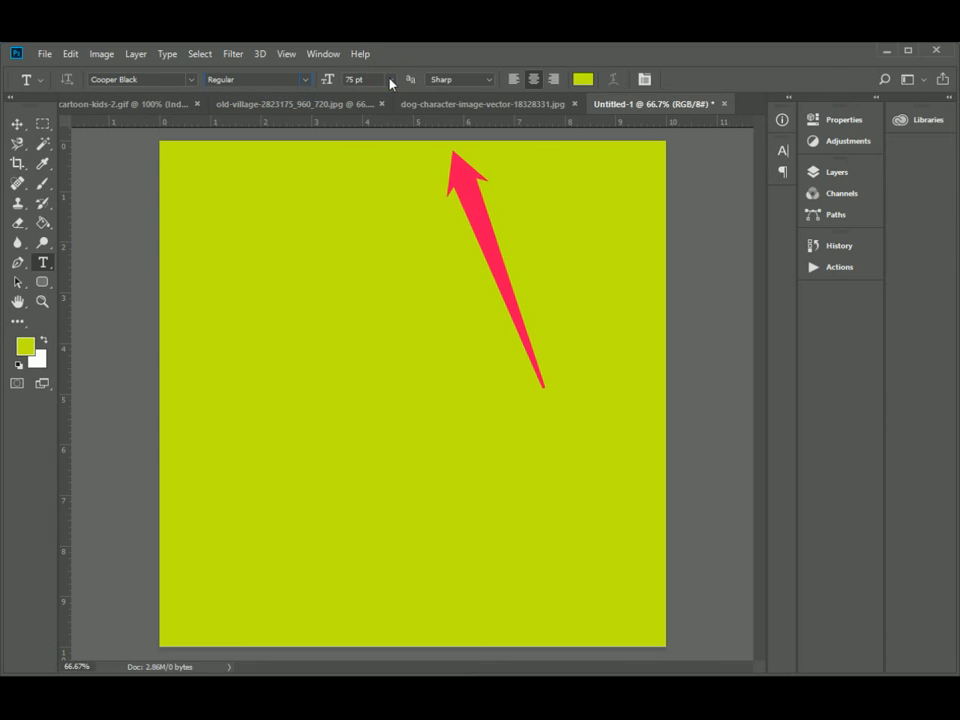
left_click(390, 80)
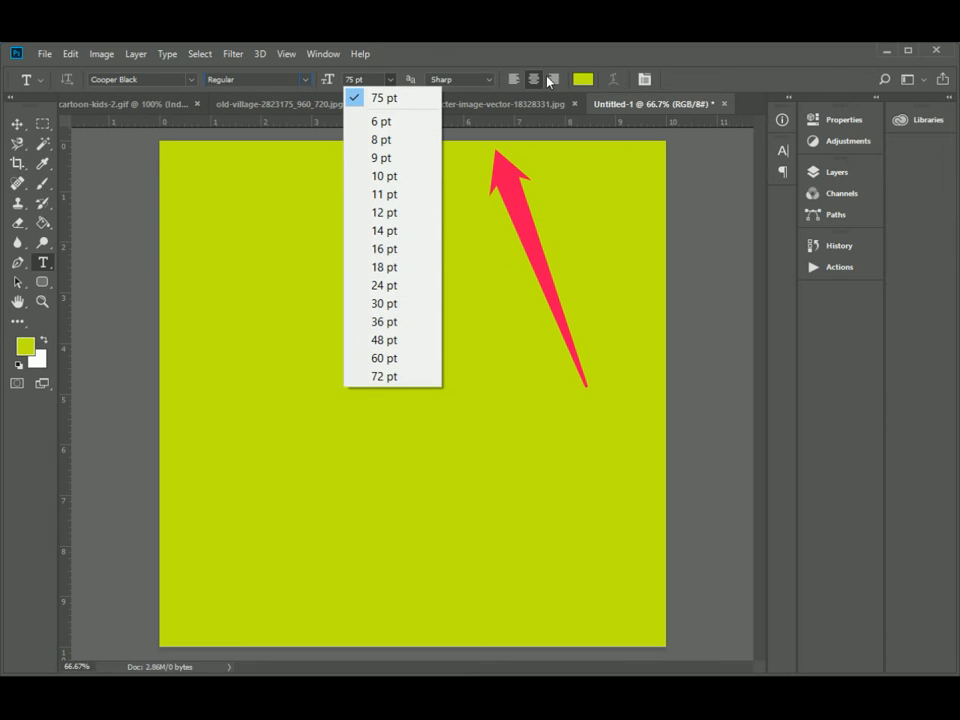
left_click(508, 82)
left_click(510, 79)
Set the text colour to red, hex e60a33
left_click(578, 79)
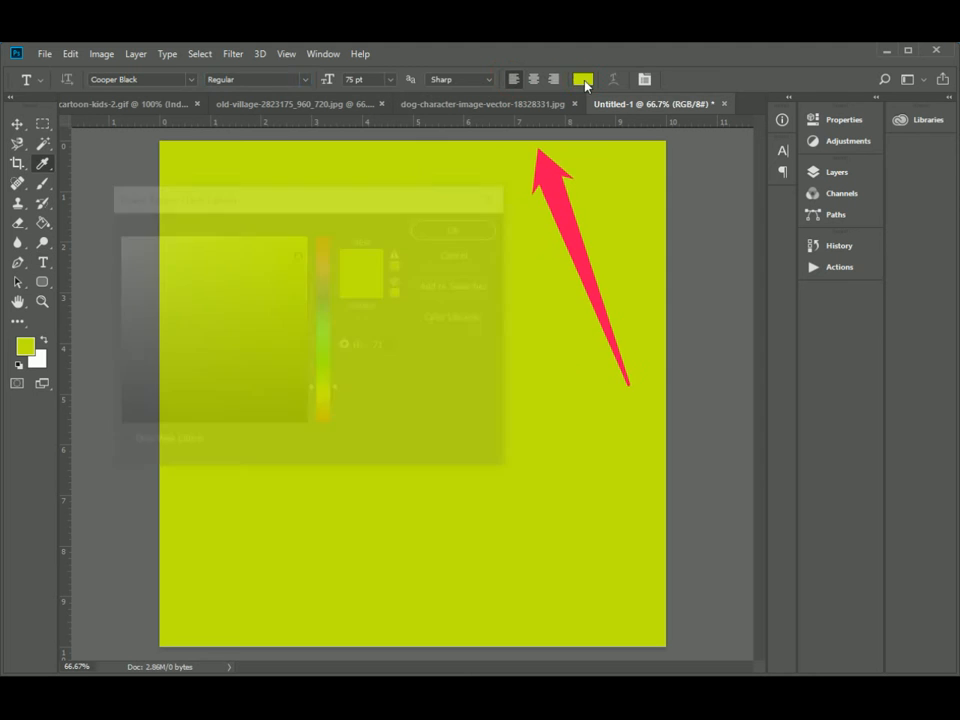
left_click(456, 258)
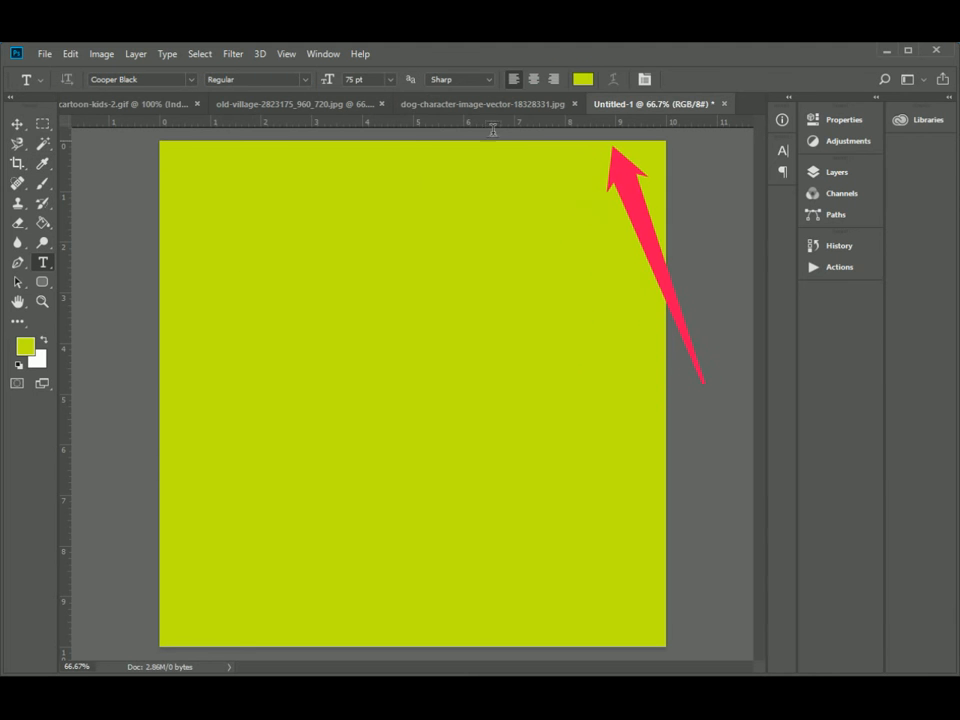
left_click(583, 80)
left_click(321, 244)
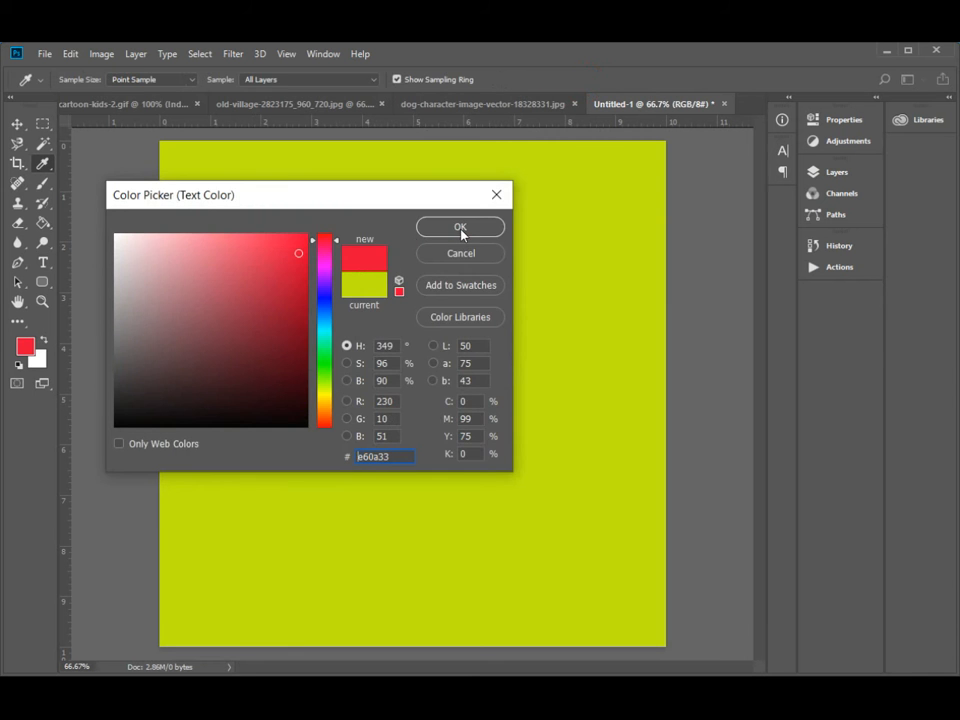
key("Return")
Add the word "Photoshop" as horizontal text in the upper part of the green canvas
left_click(307, 266)
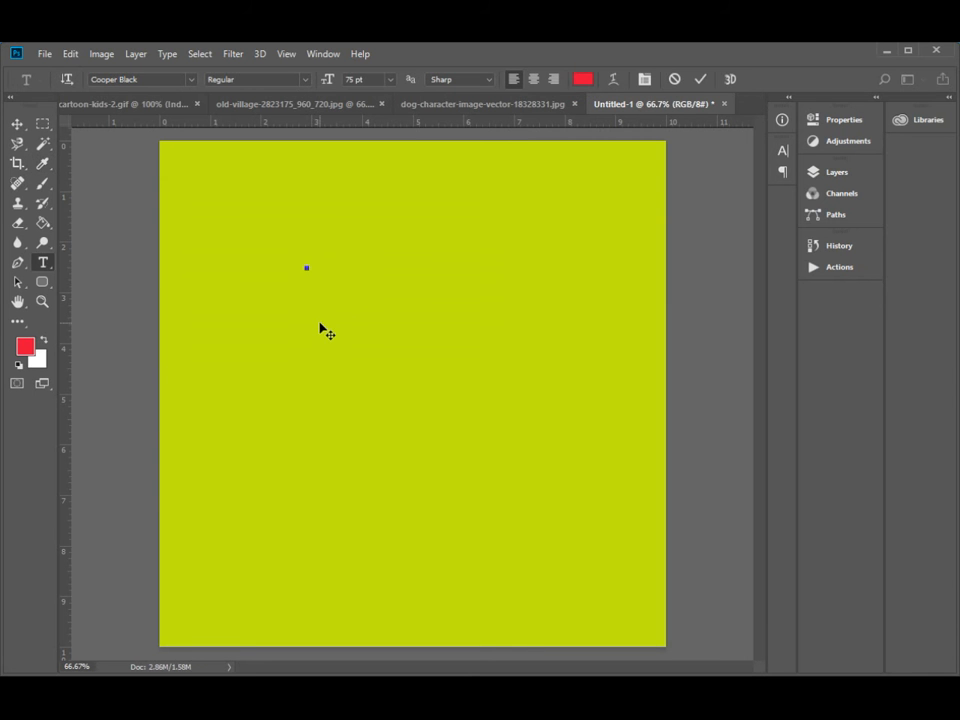
type("Photos")
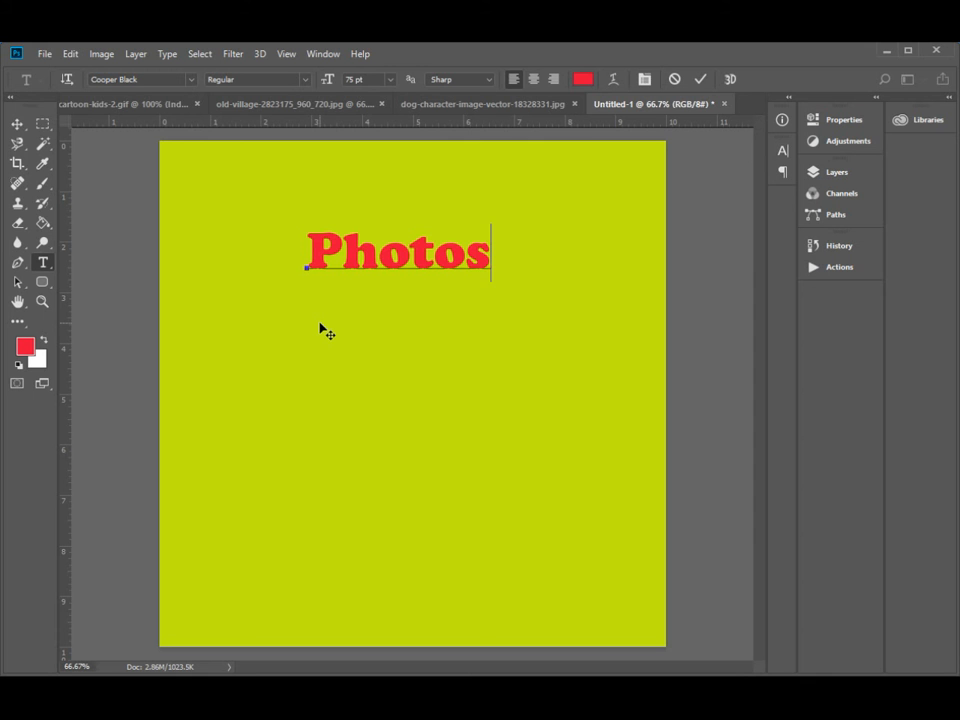
type("hop")
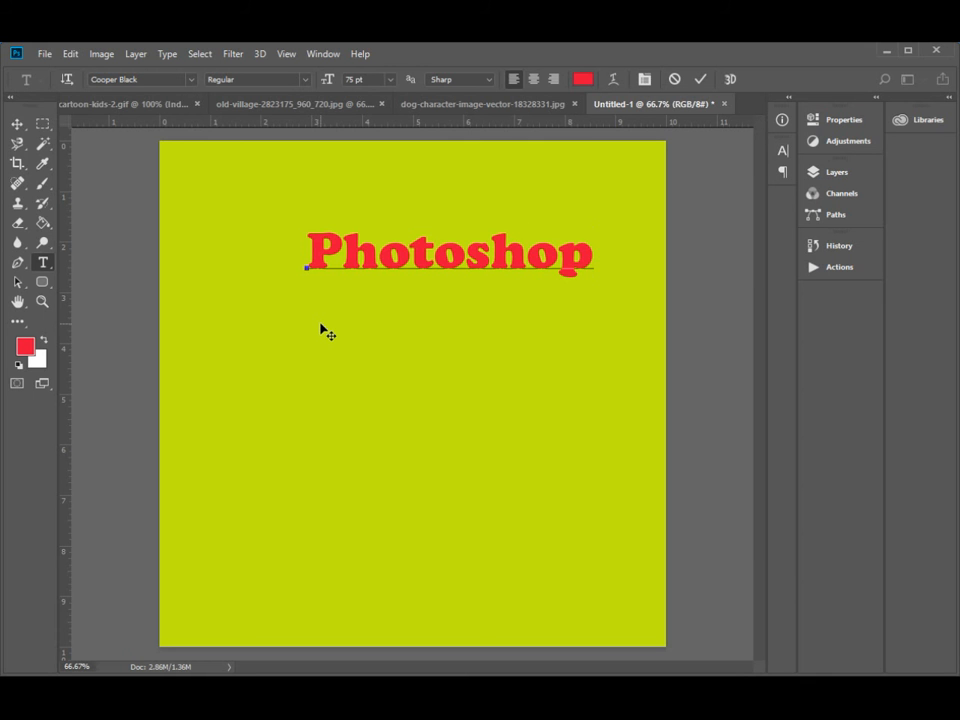
left_click(15, 123)
Show the document's layers and move the Photoshop text to the lower part of the canvas
left_click(836, 173)
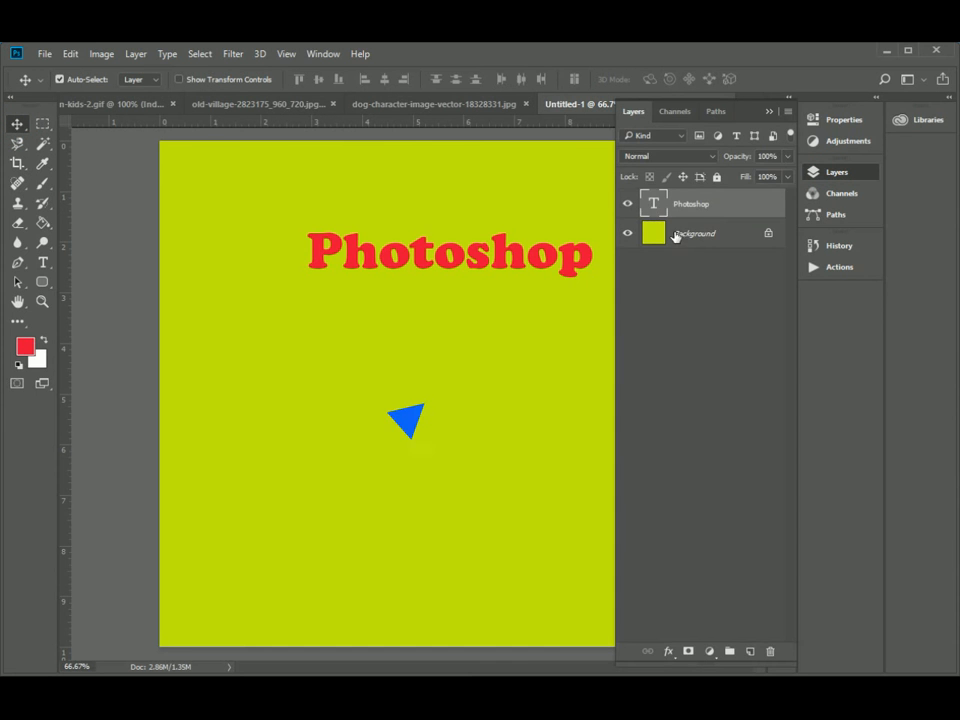
left_click(696, 236)
left_click(692, 206)
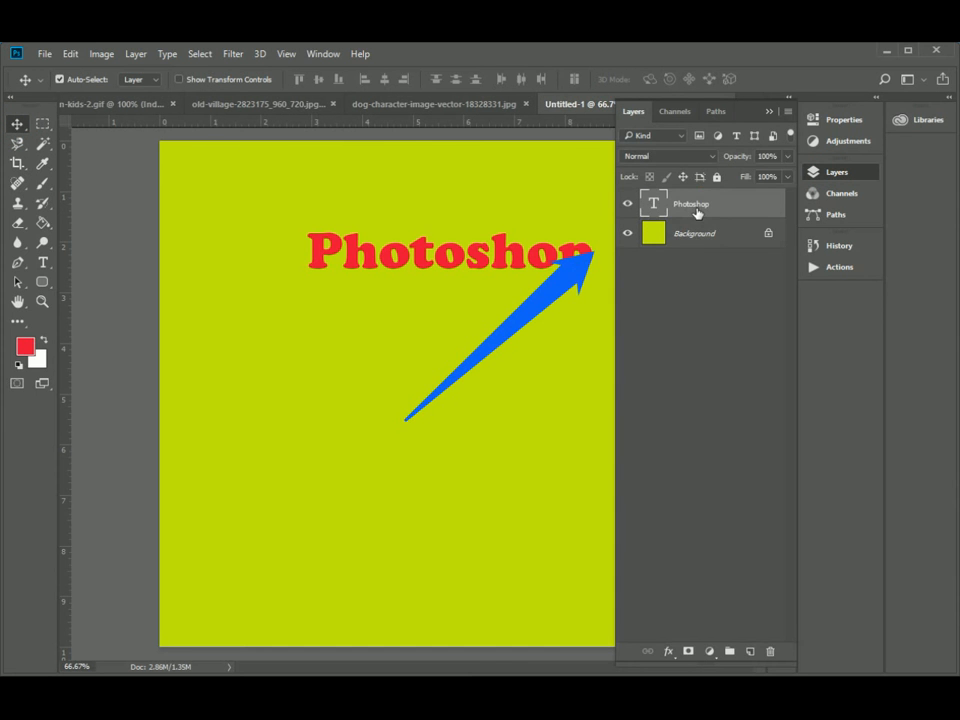
left_click(697, 236)
left_click_drag(396, 264, 280, 605)
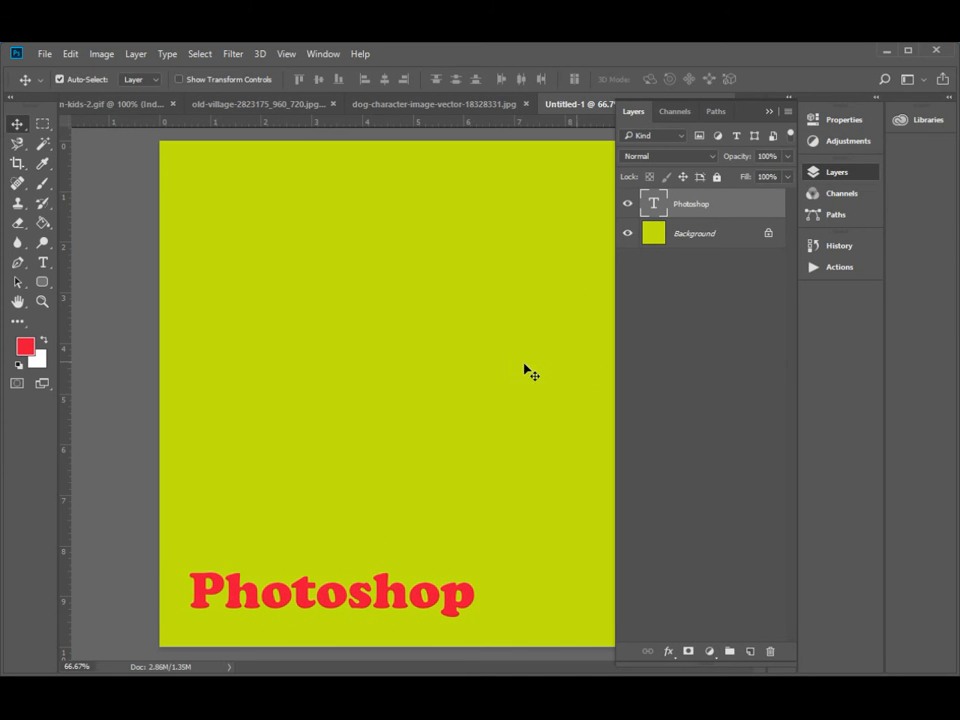
left_click_drag(336, 591, 344, 528)
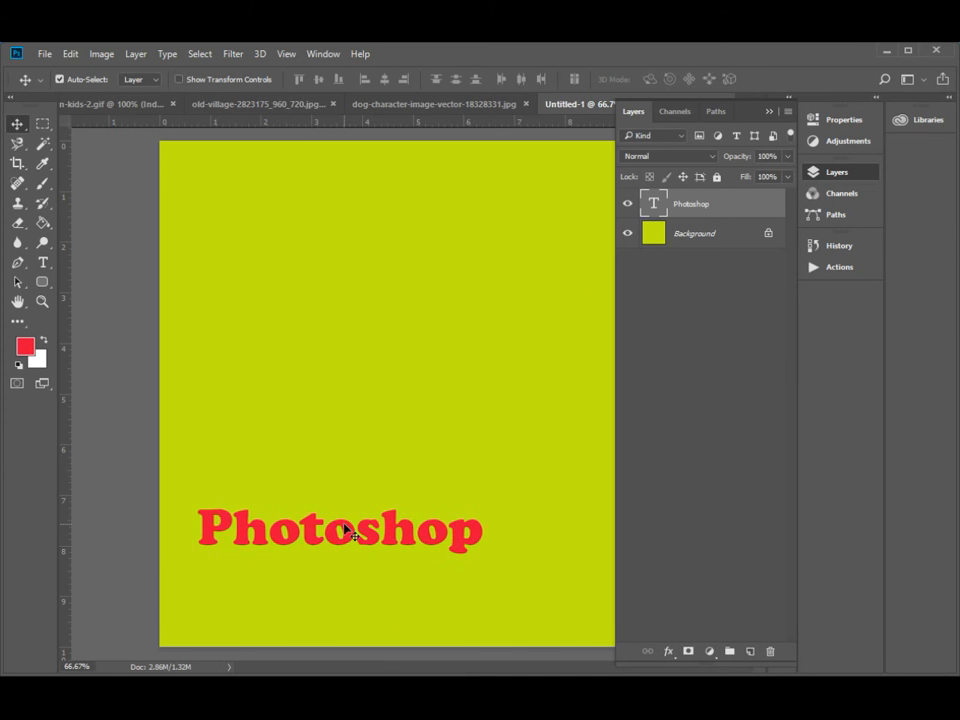
Scale the Photoshop text to 136.78%, rotate it to -90°, and reposition it so the whole word lies on the canvas
left_click(346, 528)
key("ctrl+t")
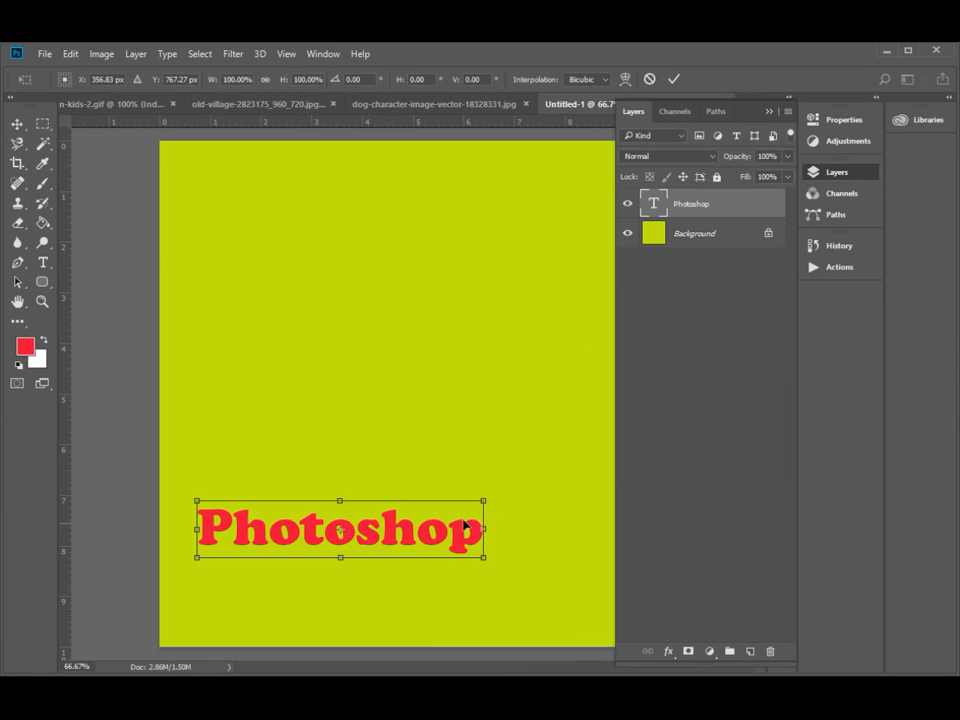
left_click_drag(484, 502, 361, 418)
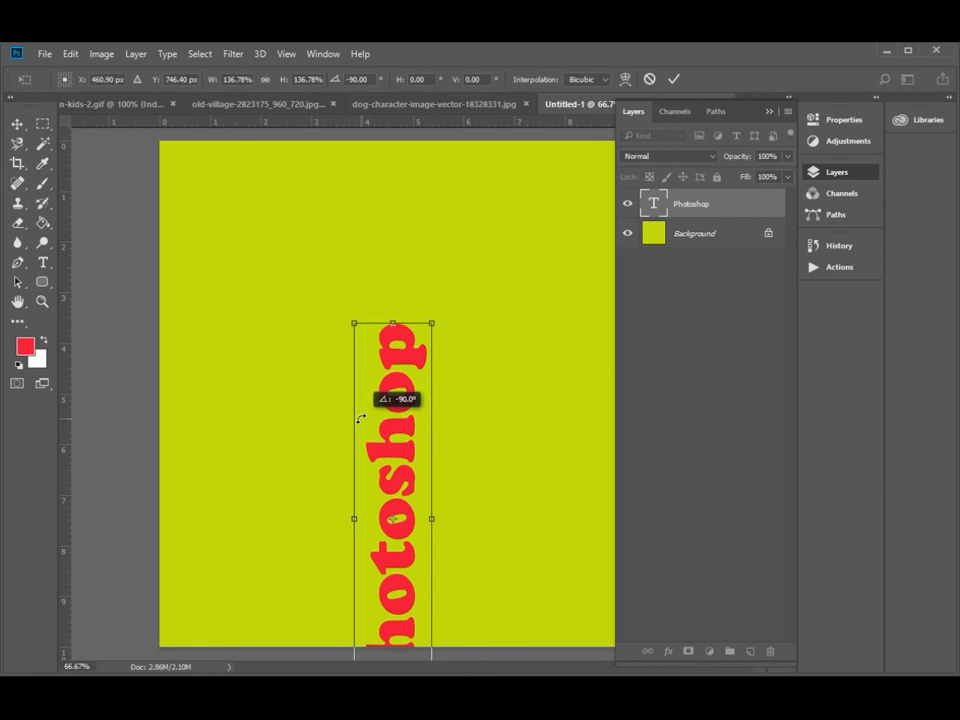
key("Return")
left_click_drag(399, 456, 322, 356)
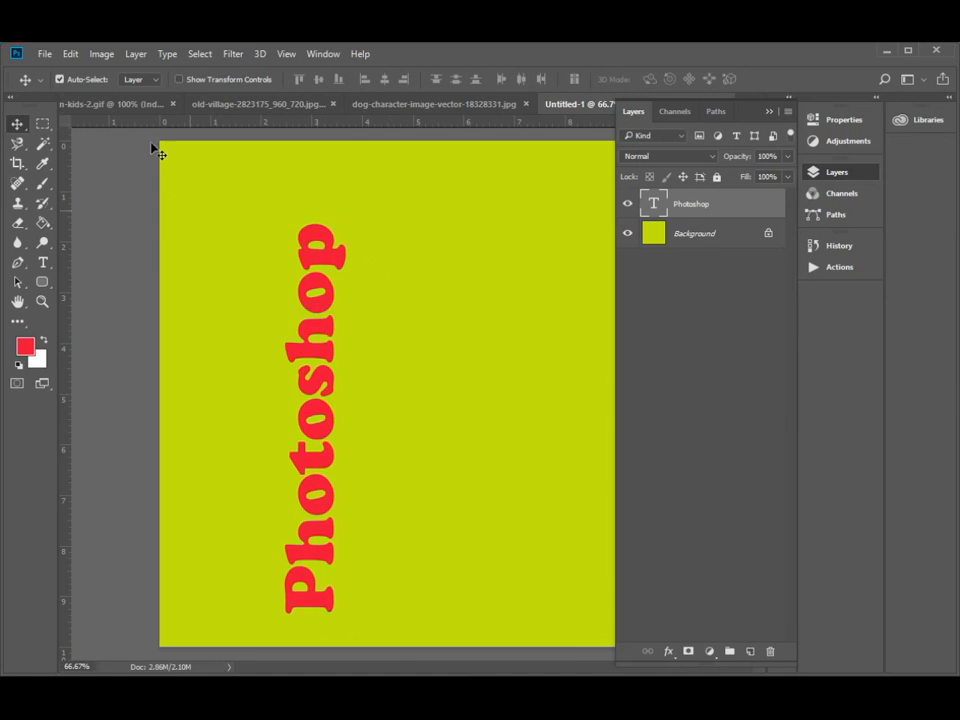
Apply a Drop Shadow layer style to the Photoshop text, keeping the preset shadow settings
left_click(131, 55)
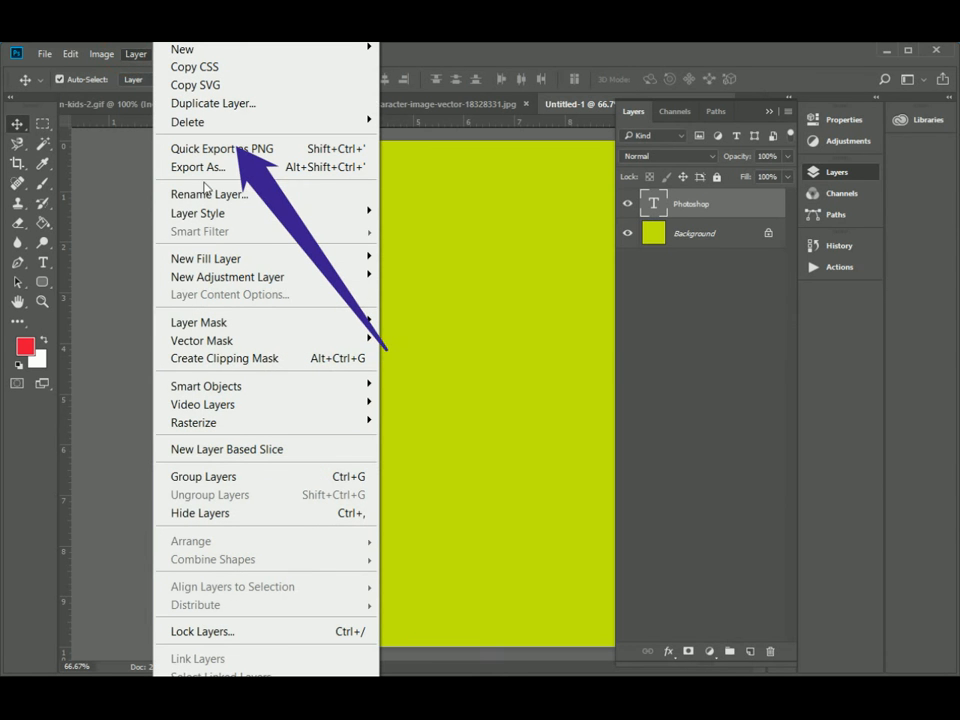
mouse_move(238, 217)
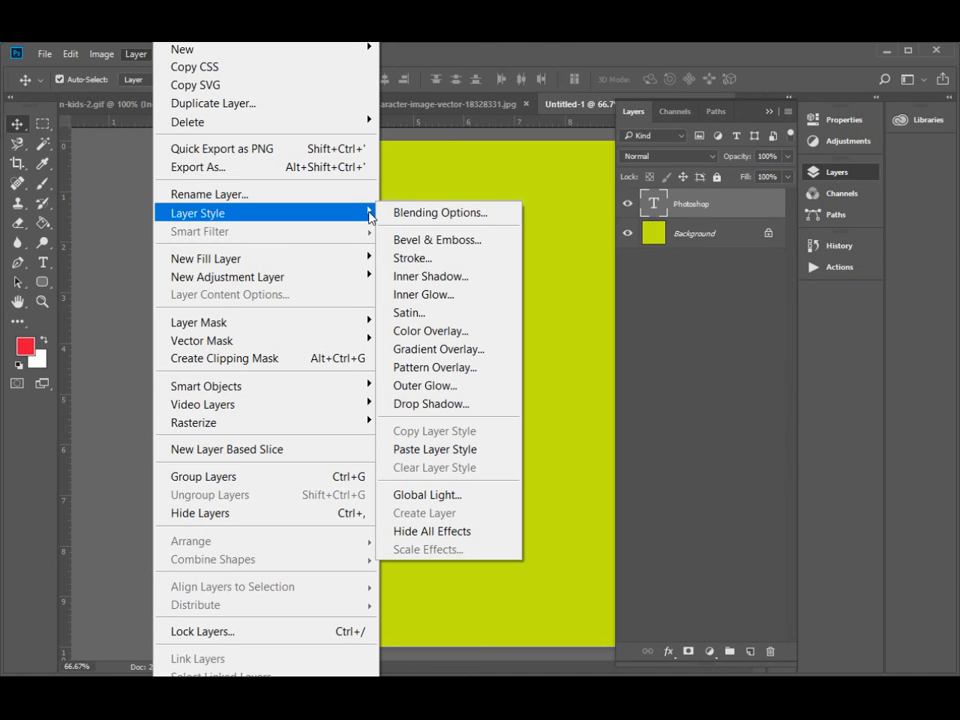
left_click(418, 403)
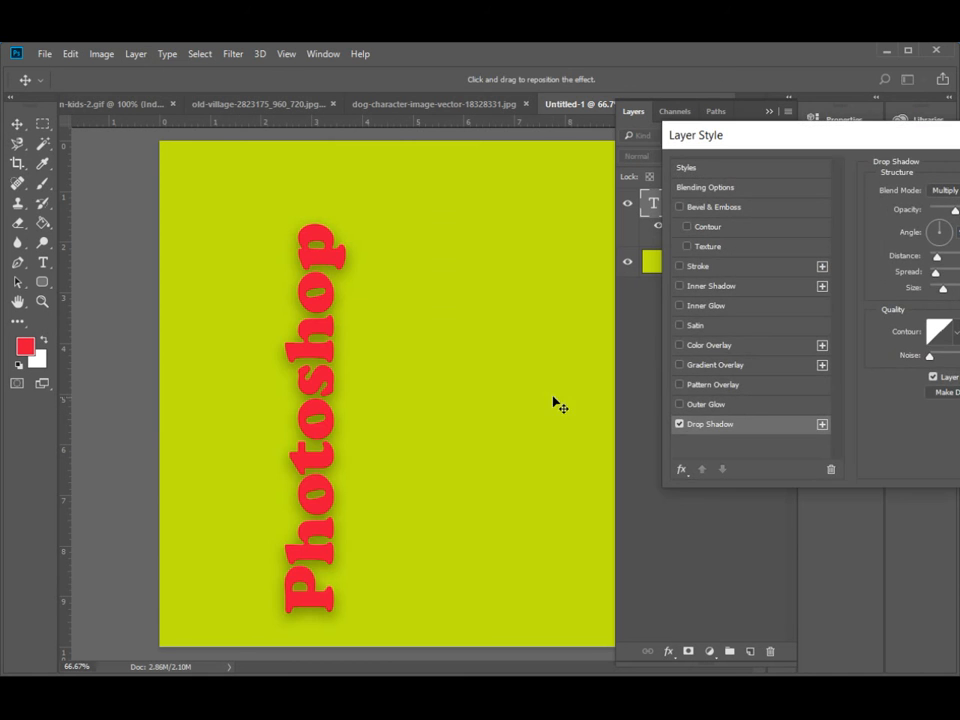
key("Return")
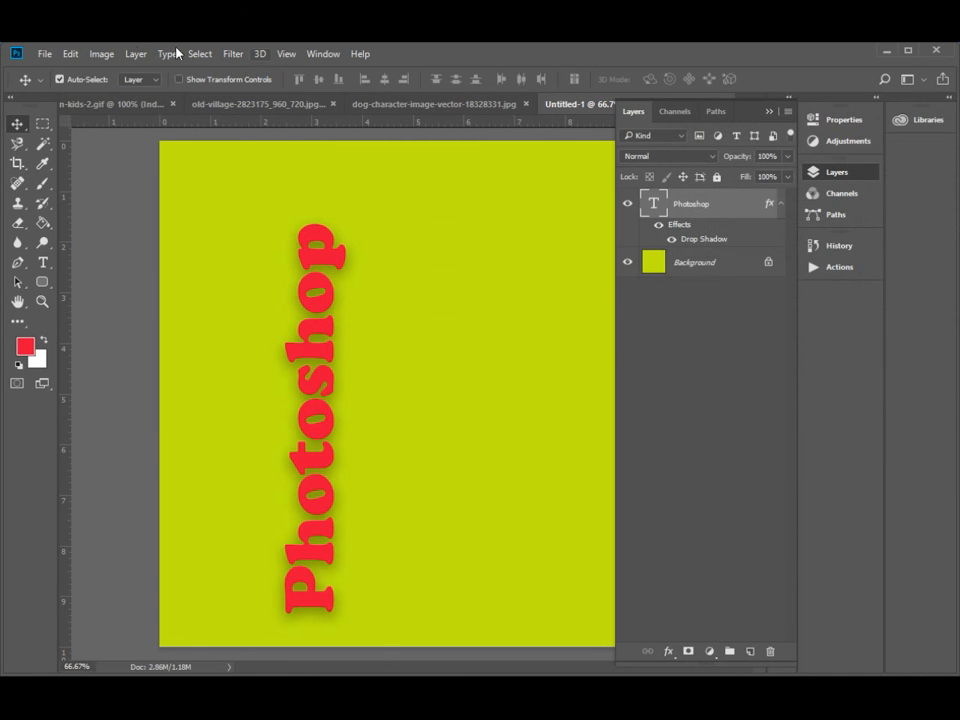
left_click(136, 54)
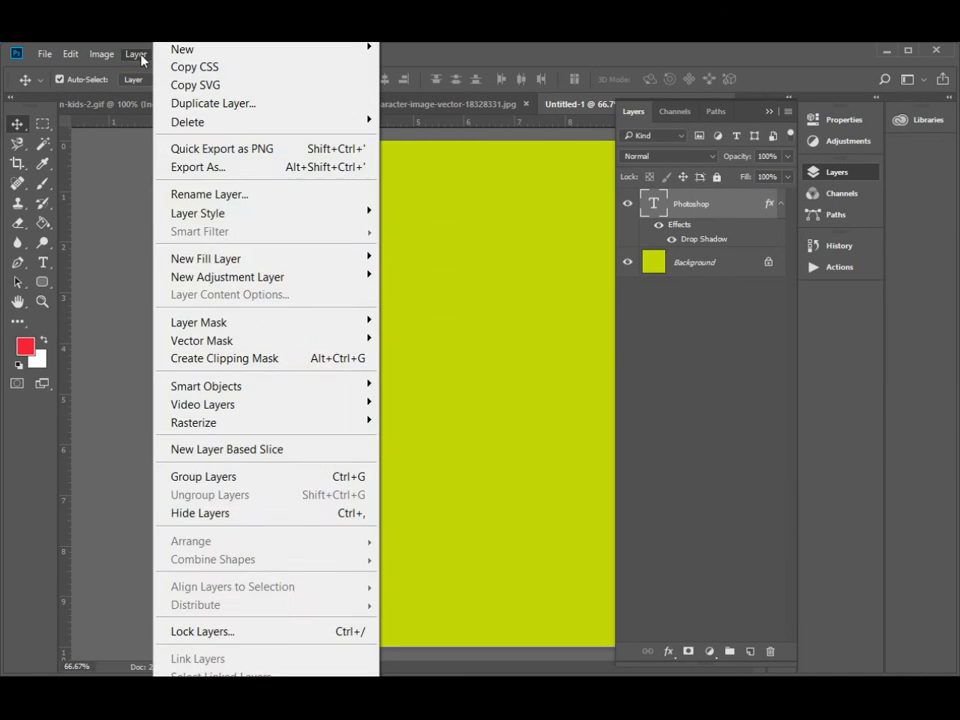
mouse_move(210, 332)
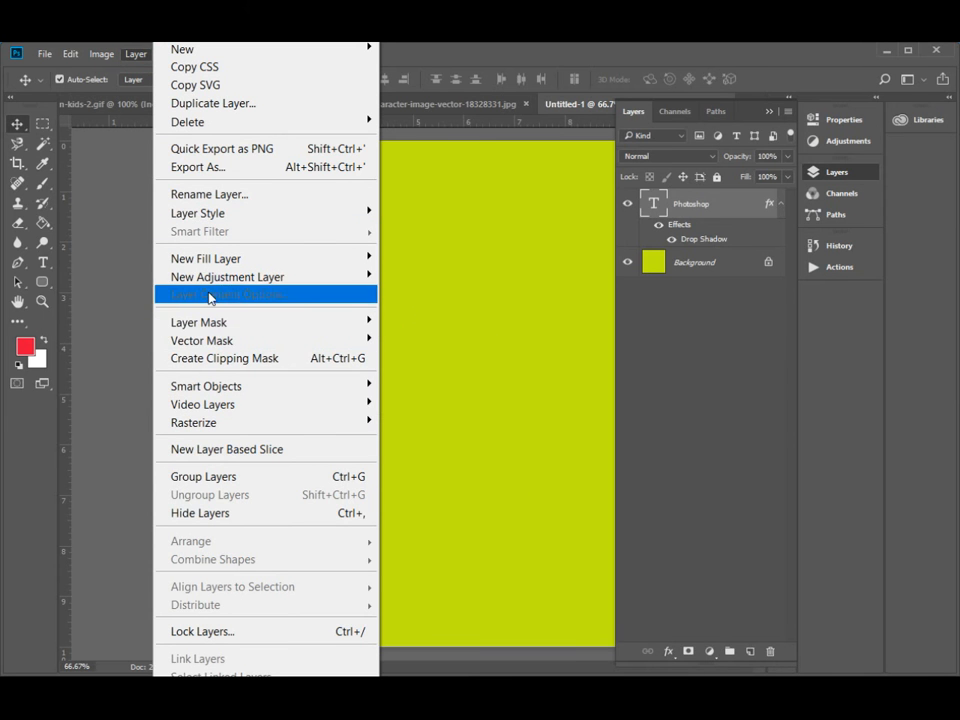
left_click(420, 313)
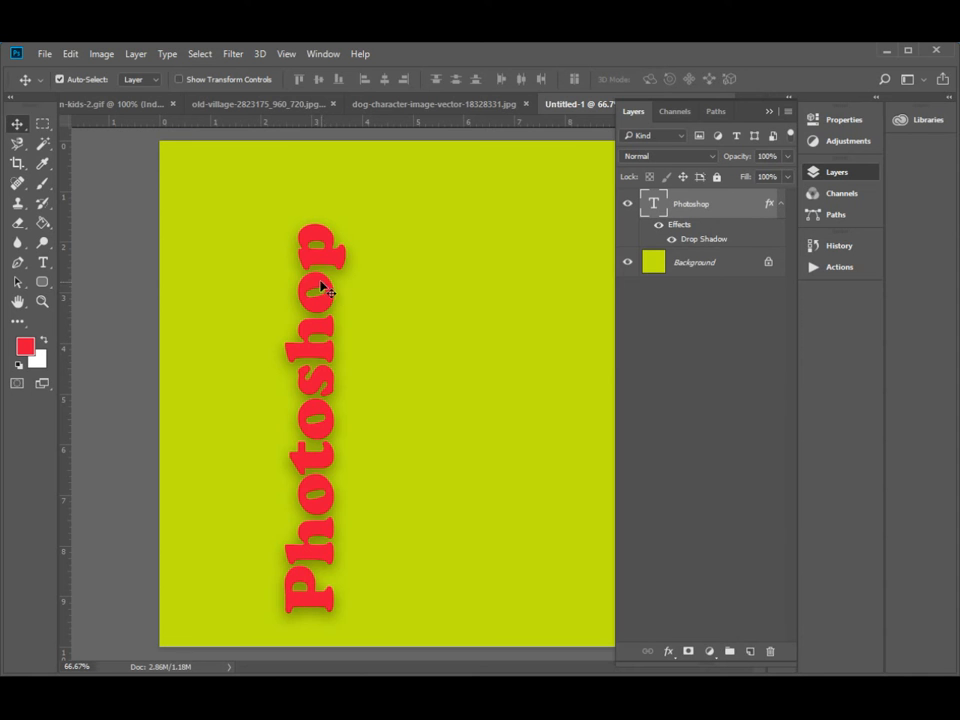
Move the vertical Photoshop text slightly up and to the left on the canvas
left_click_drag(322, 289, 309, 250)
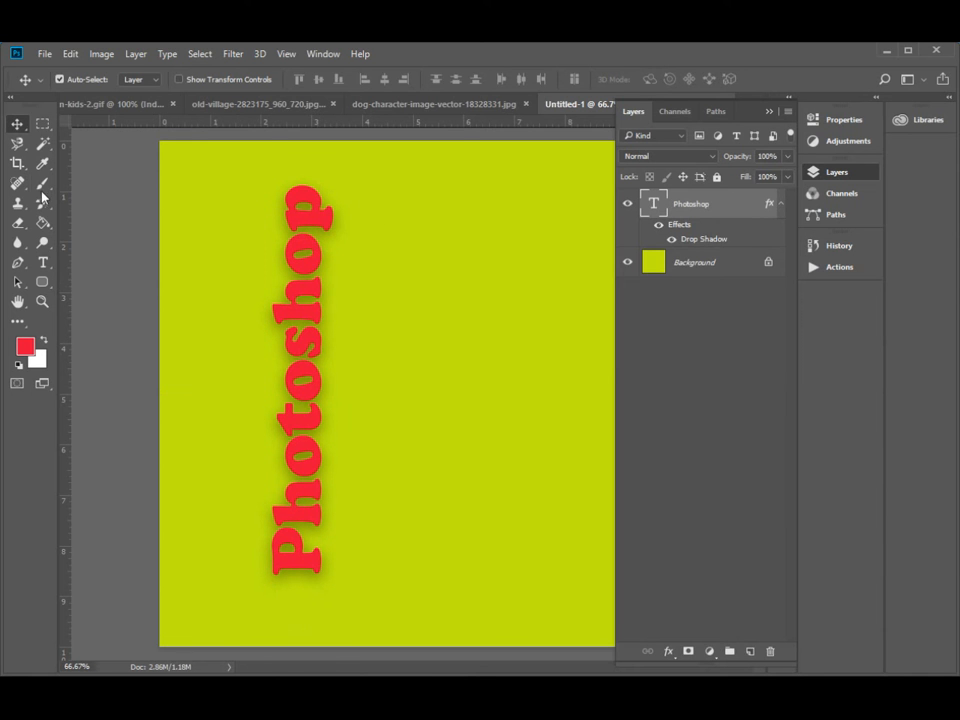
Warp the whole Photoshop text with a horizontal Arc style at -41% bend and move it toward the canvas's right side
left_click(42, 262)
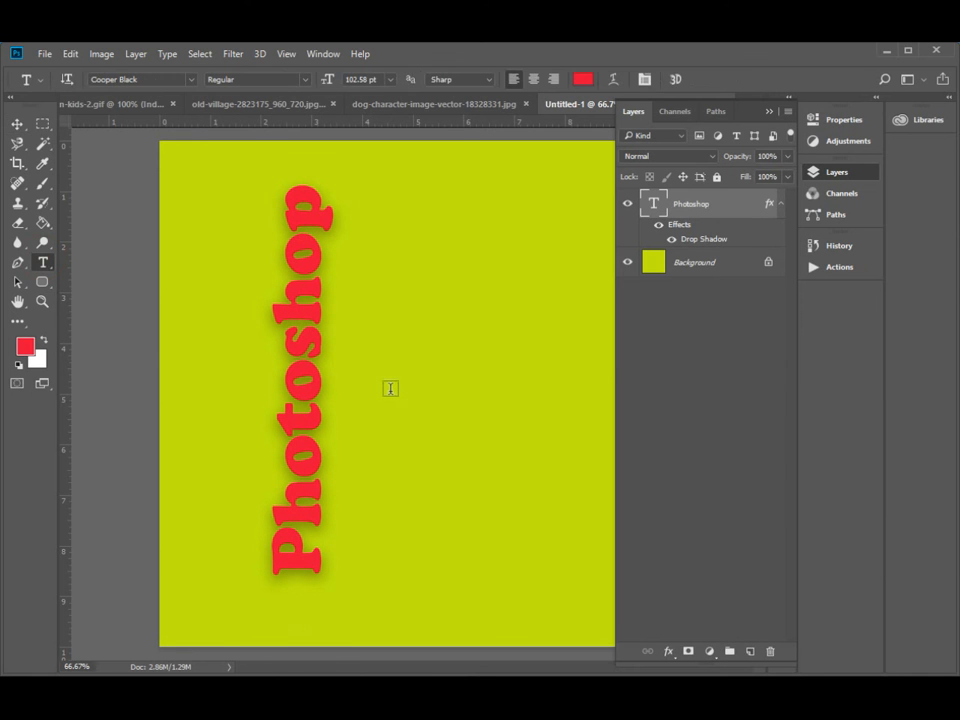
left_click(296, 371)
key("ctrl+a")
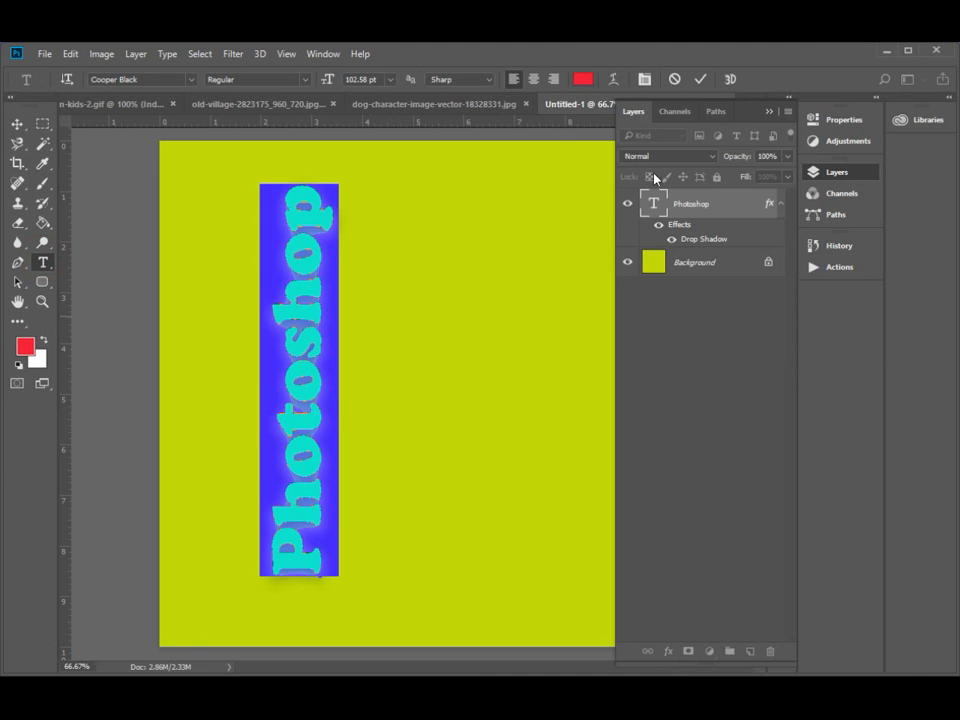
left_click(614, 80)
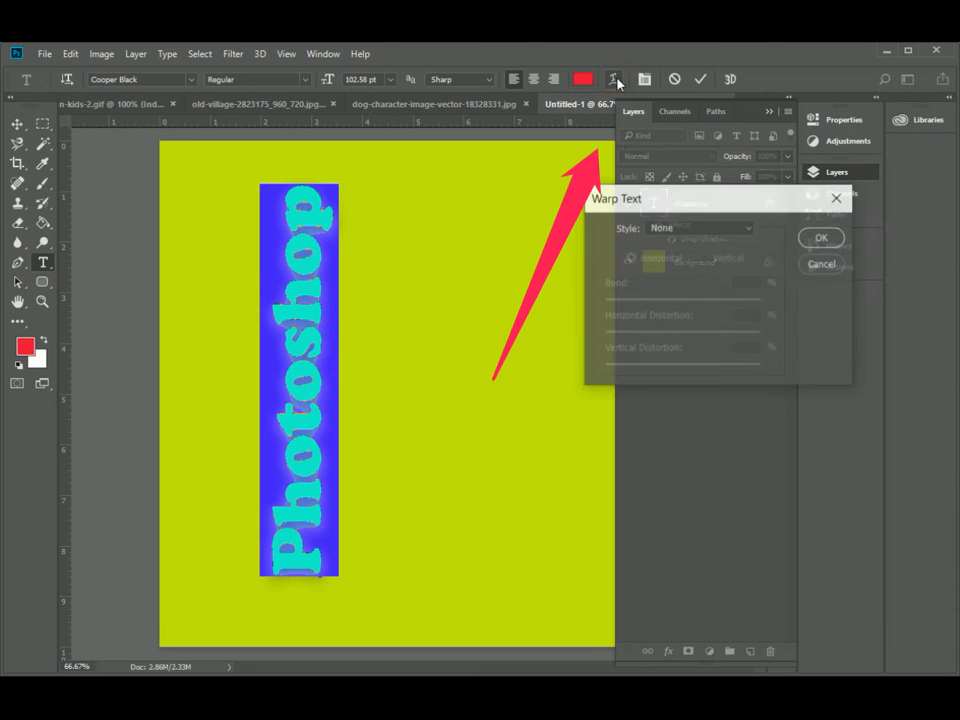
left_click(750, 228)
left_click(724, 274)
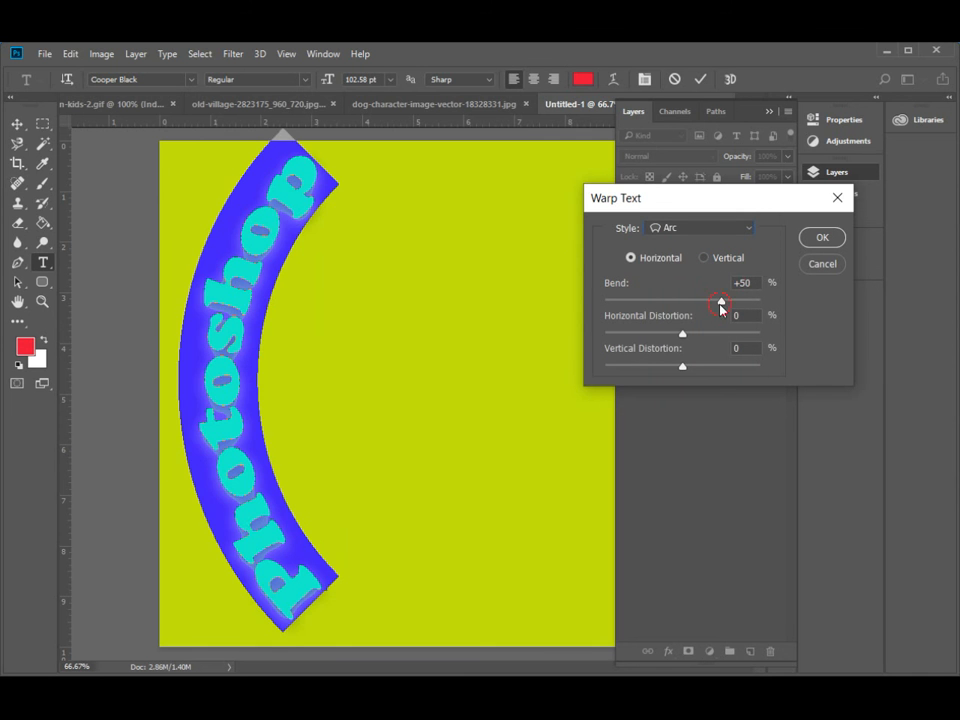
left_click_drag(722, 305, 652, 317)
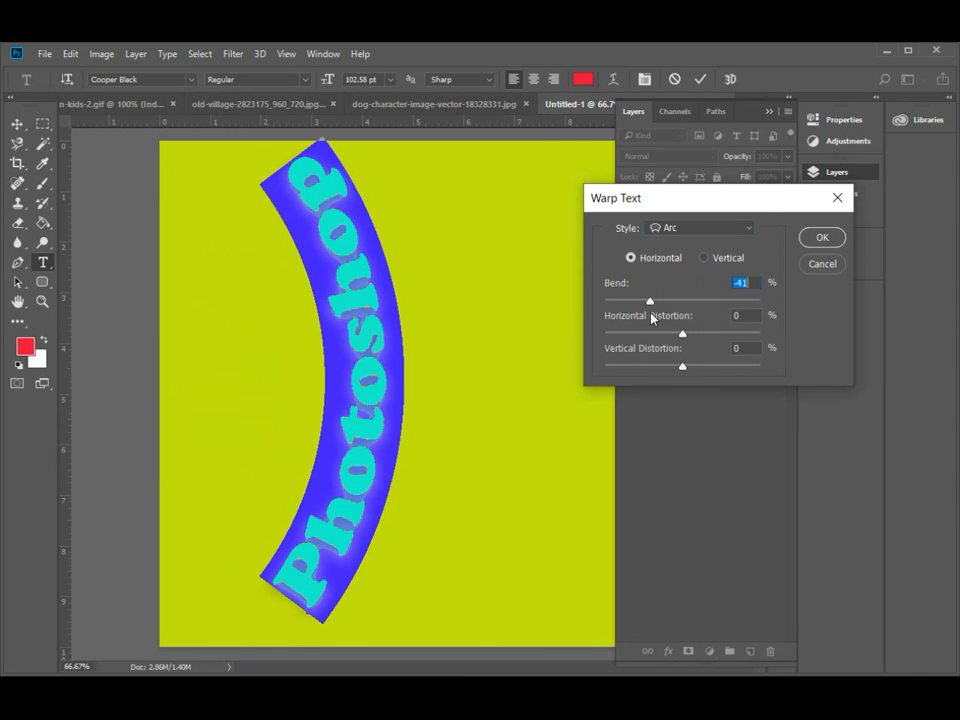
left_click(821, 240)
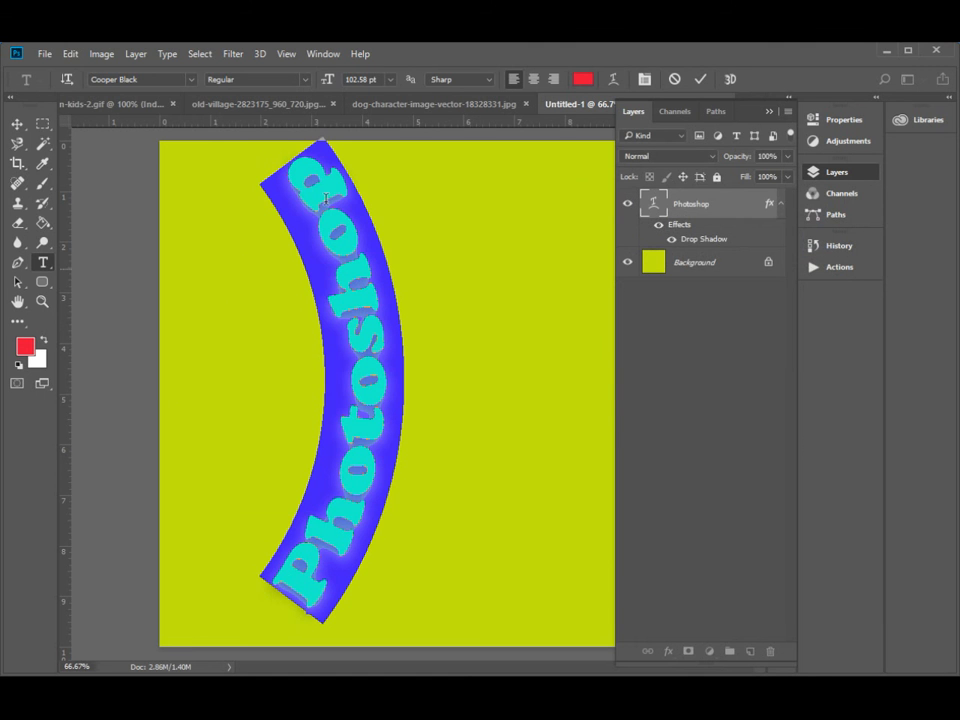
left_click(17, 123)
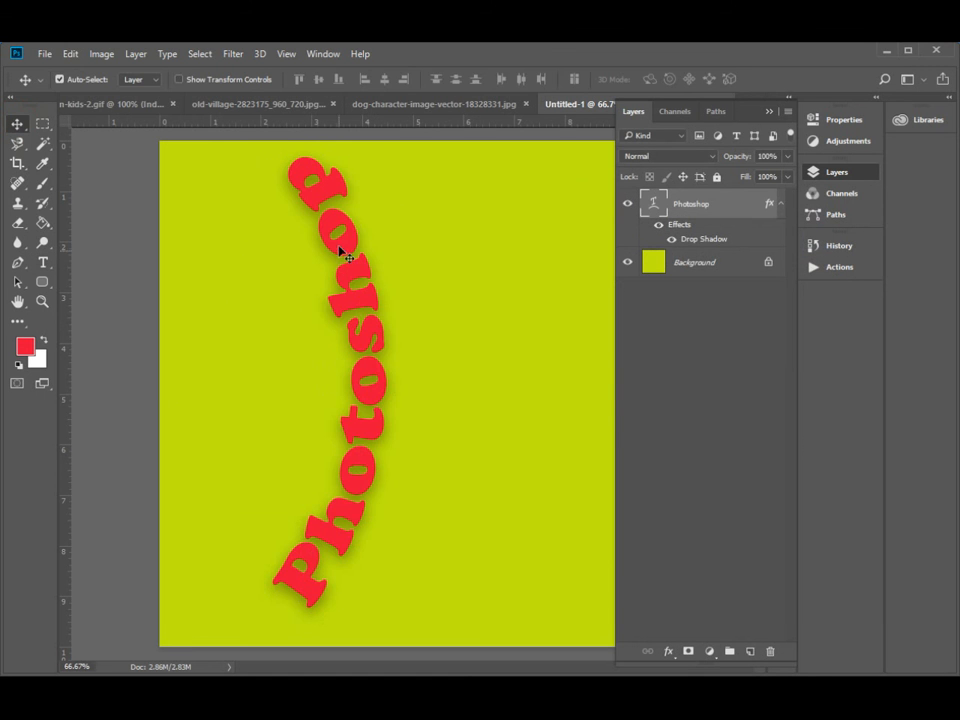
left_click_drag(340, 252, 520, 264)
Switch to the old-village-2823175_960_720.jpg document and collapse the layer list
left_click(251, 105)
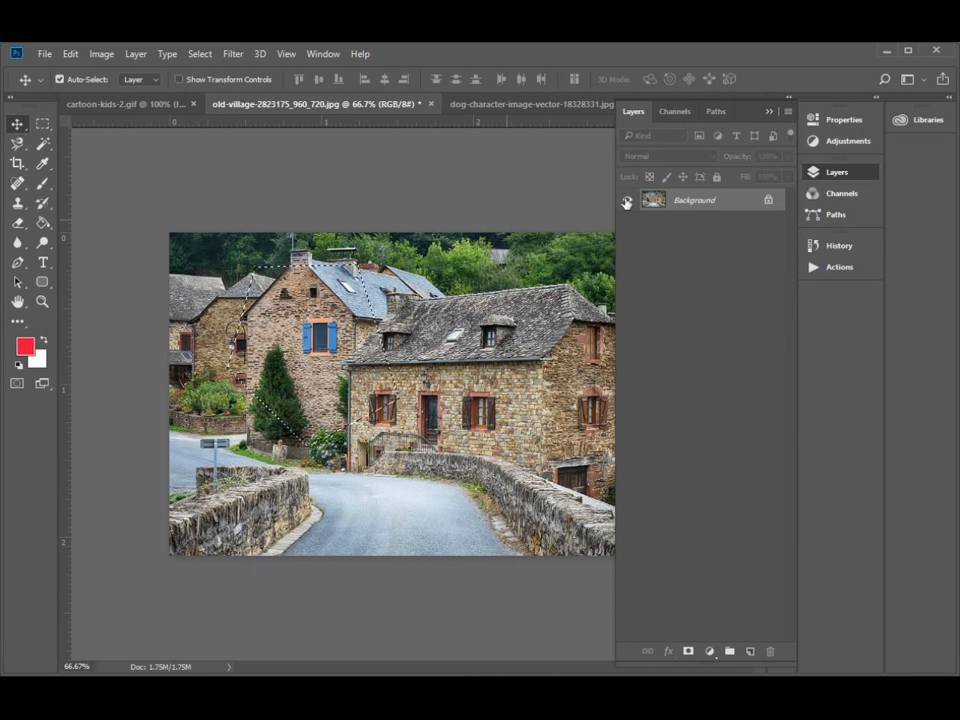
left_click(775, 110)
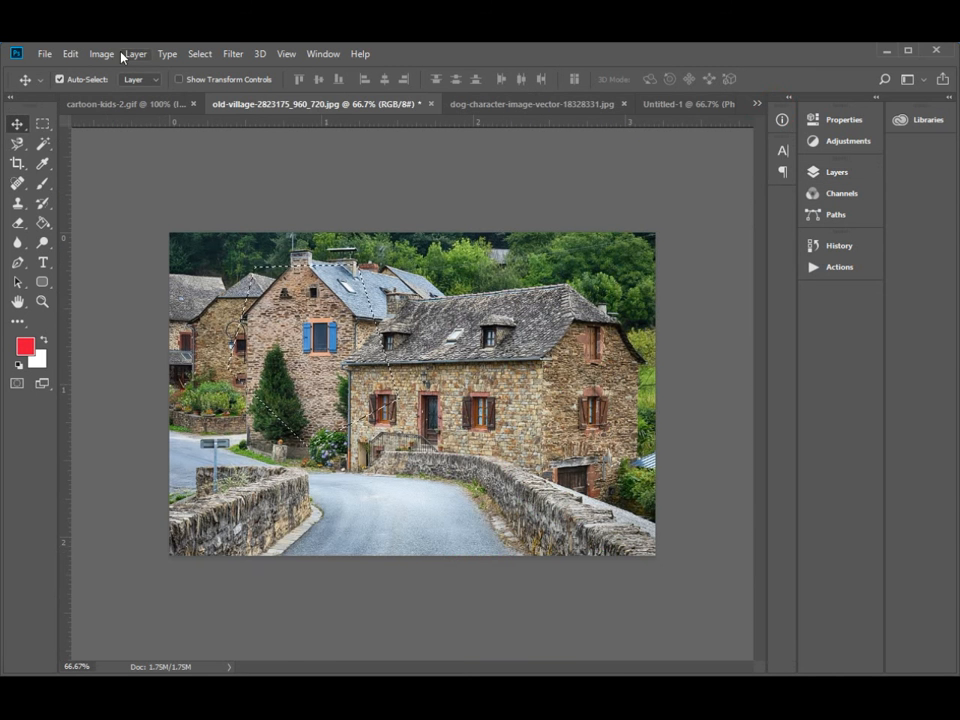
Extend the canvas upward to a height of 1038 pixels, anchored at bottom centre with a white extension colour
left_click(101, 53)
left_click(156, 209)
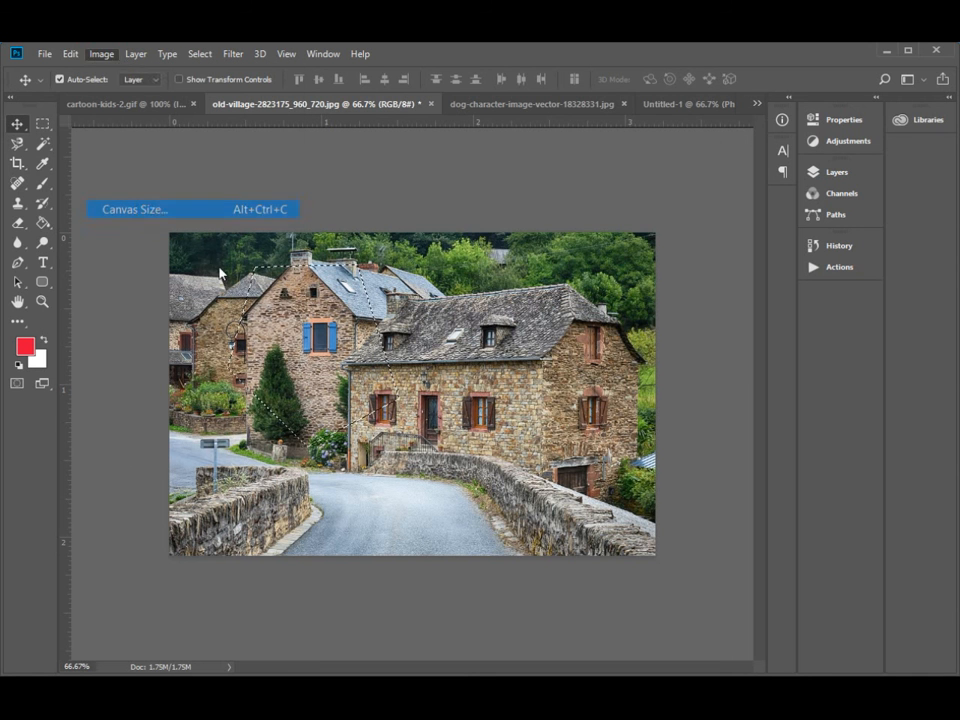
left_click(620, 258)
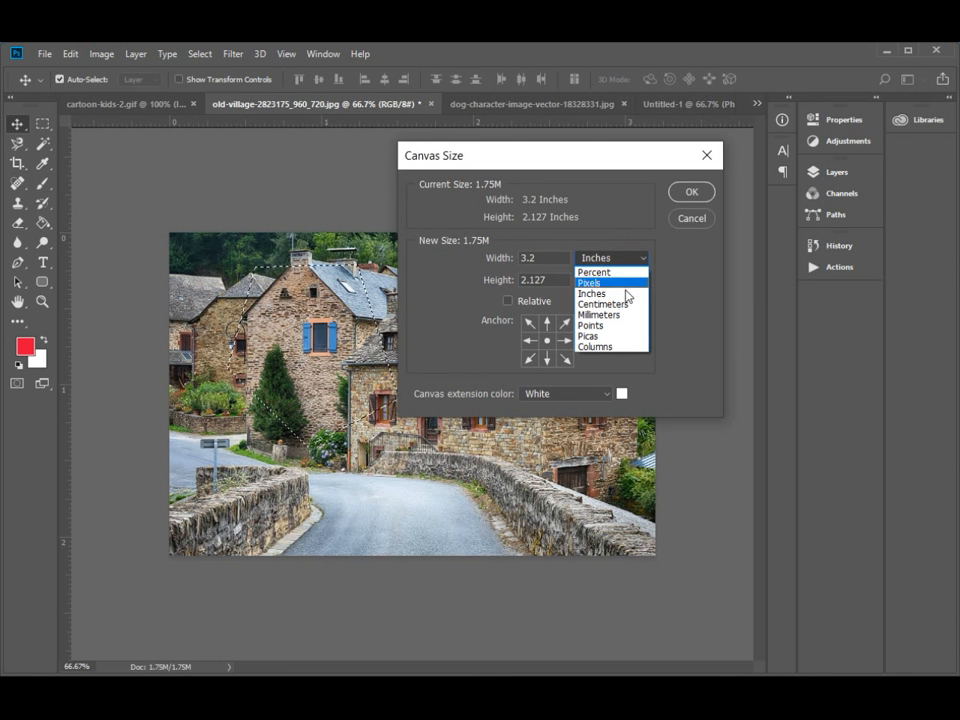
left_click(619, 281)
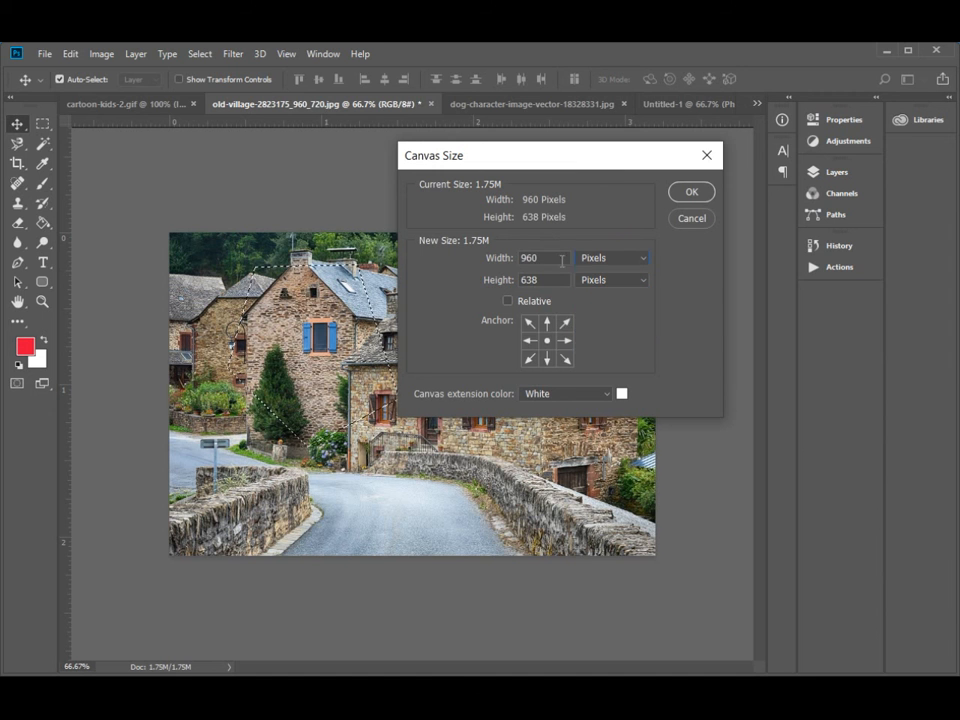
left_click(547, 358)
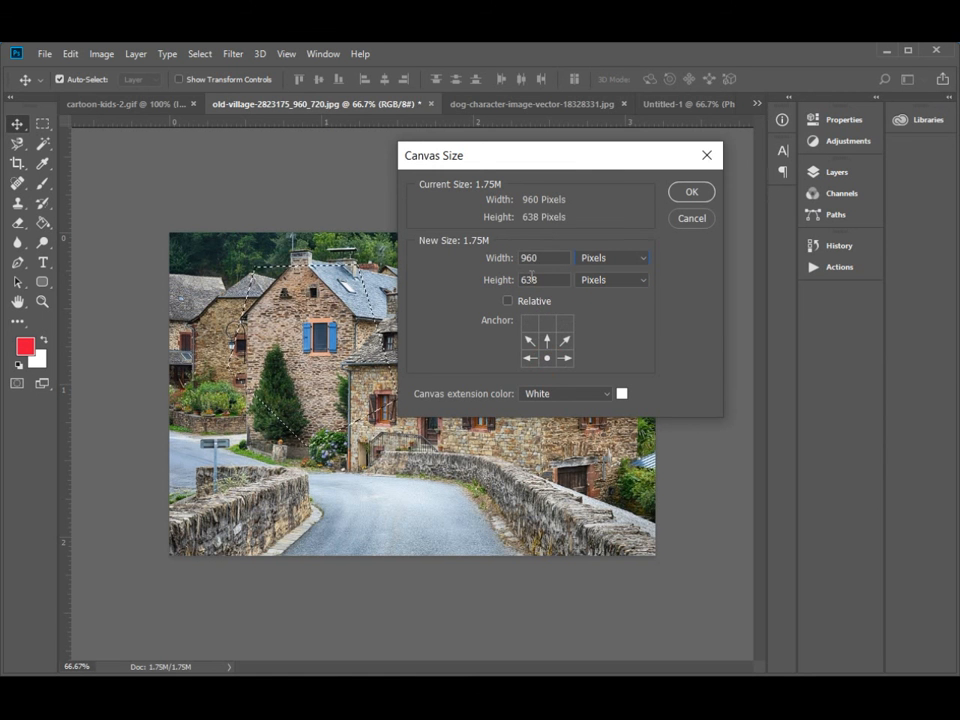
left_click(523, 279)
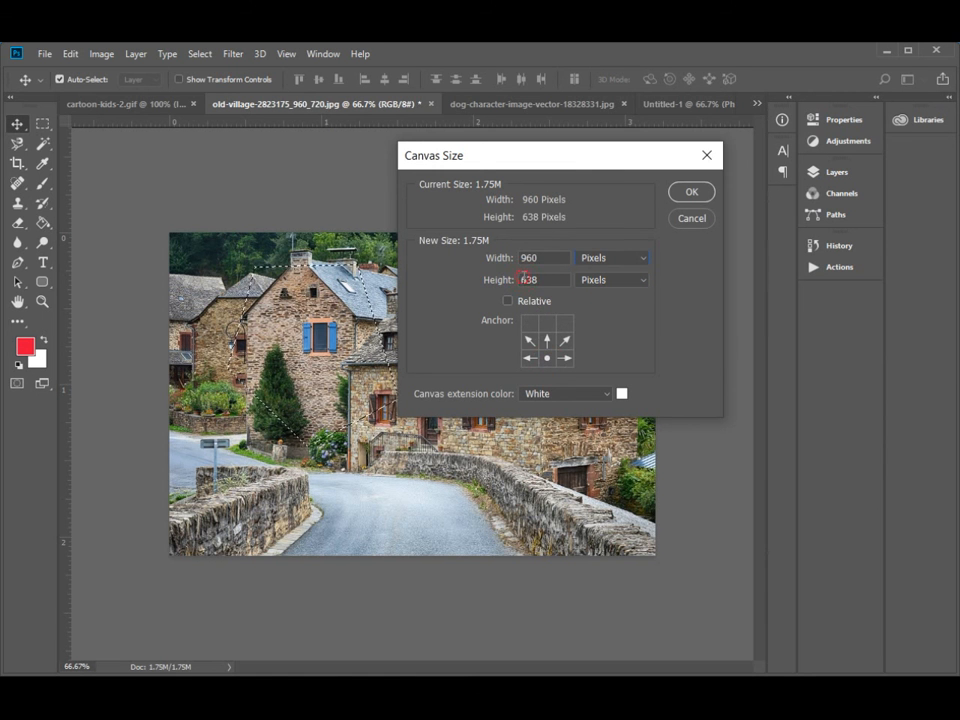
type("100")
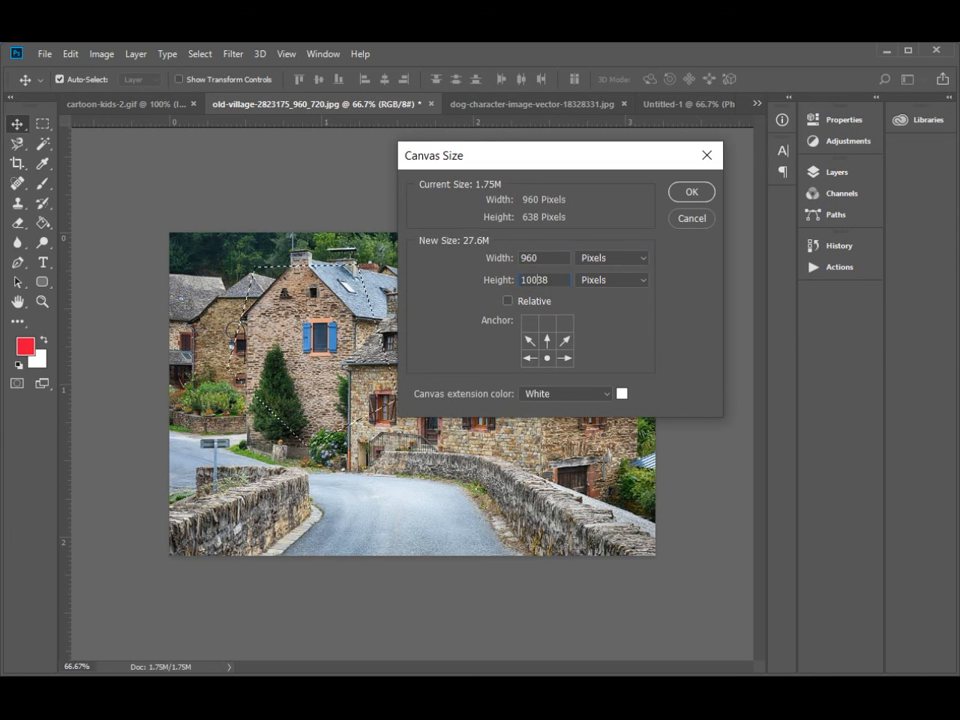
key("BackSpace")
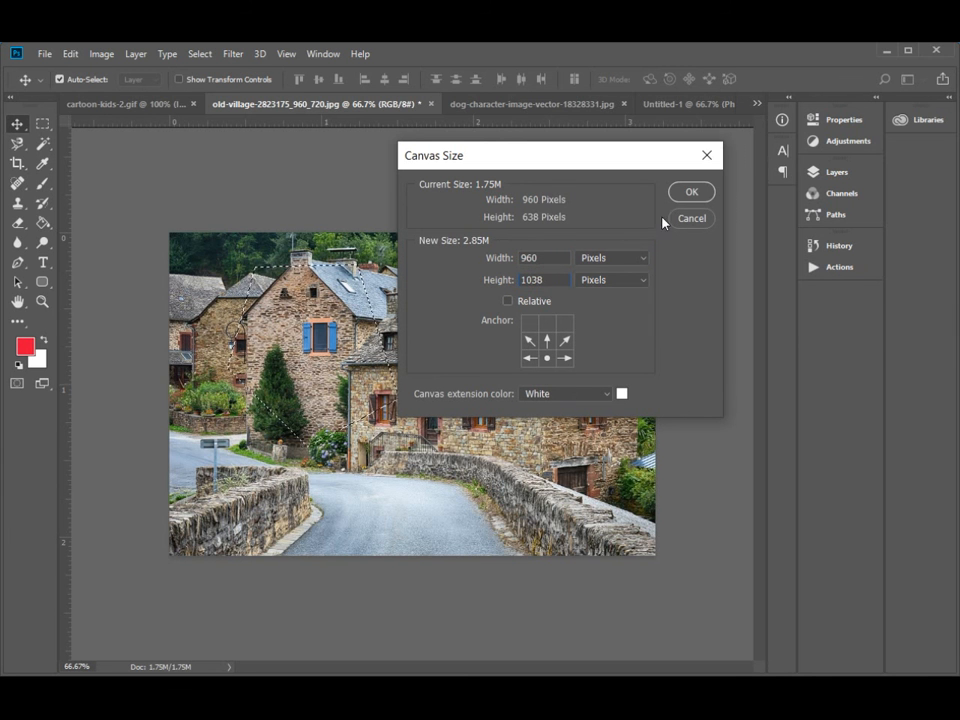
left_click(691, 192)
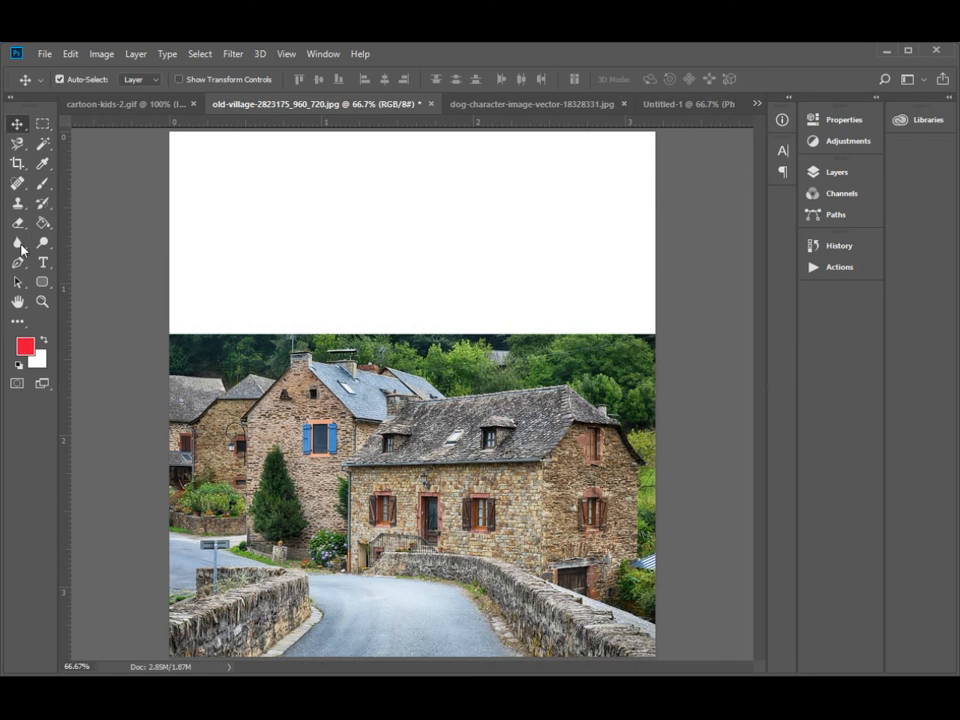
Add horizontal red Cooper Black text reading "I love Photoshop" in the white area above the village photo
left_click(47, 264)
left_click(226, 233)
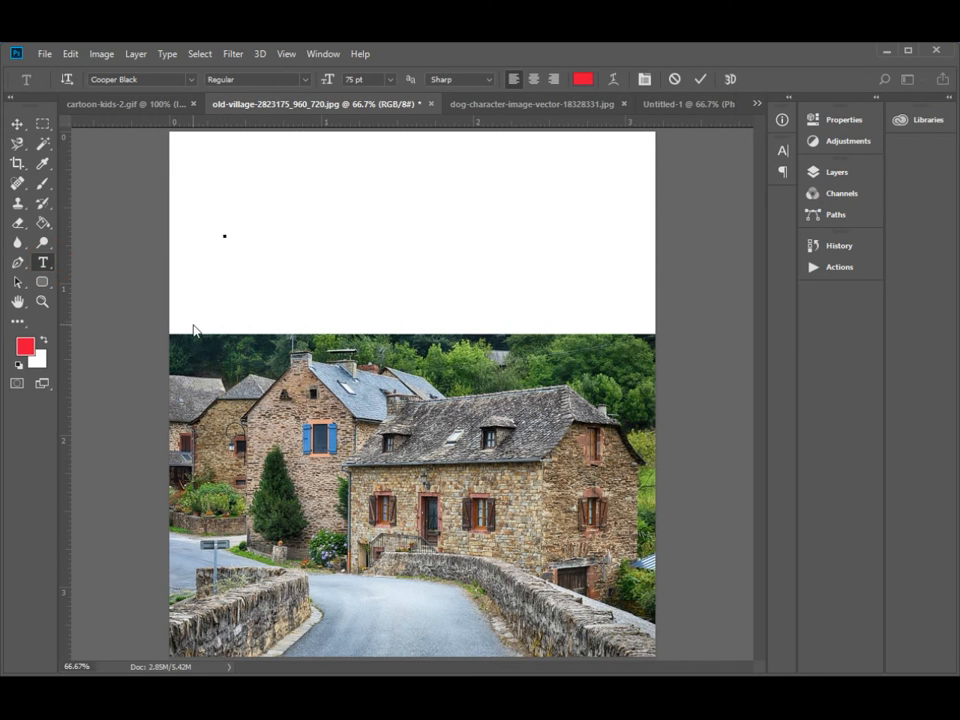
type("I love")
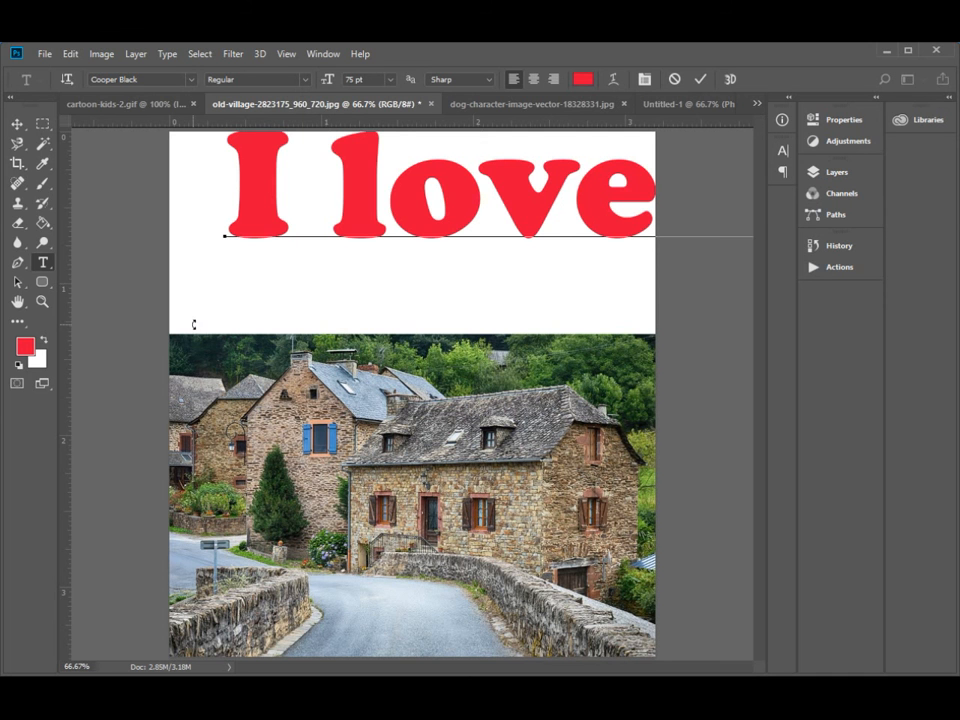
Set the whole "I love Photoshop" text to 24 pt and centre it horizontally, slightly lower in the white area
key("ctrl+a")
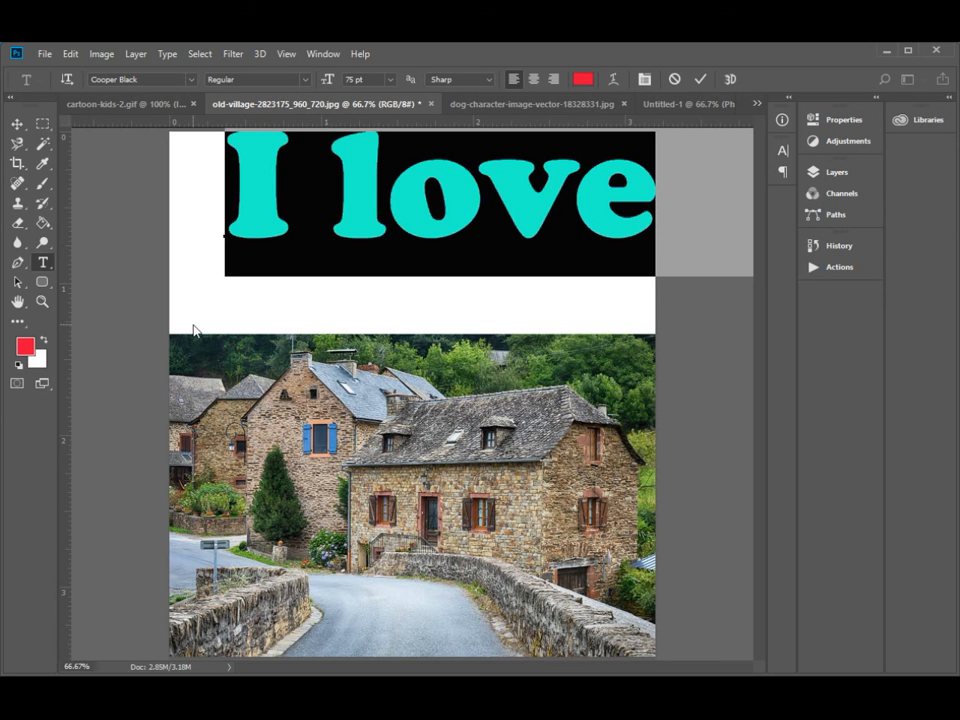
left_click(389, 79)
left_click(395, 337)
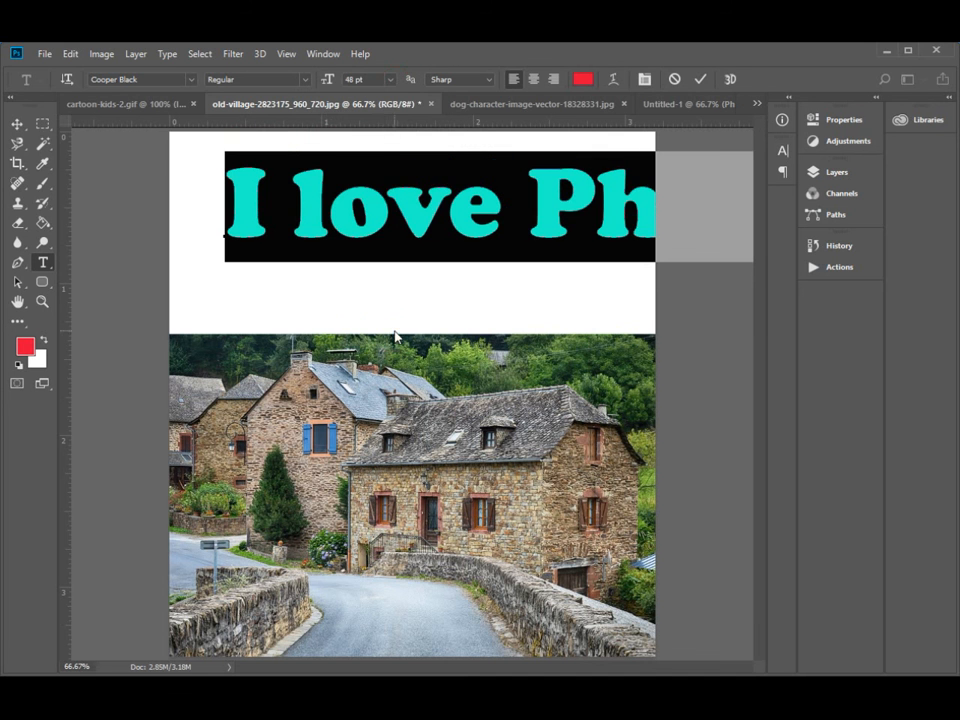
left_click(389, 79)
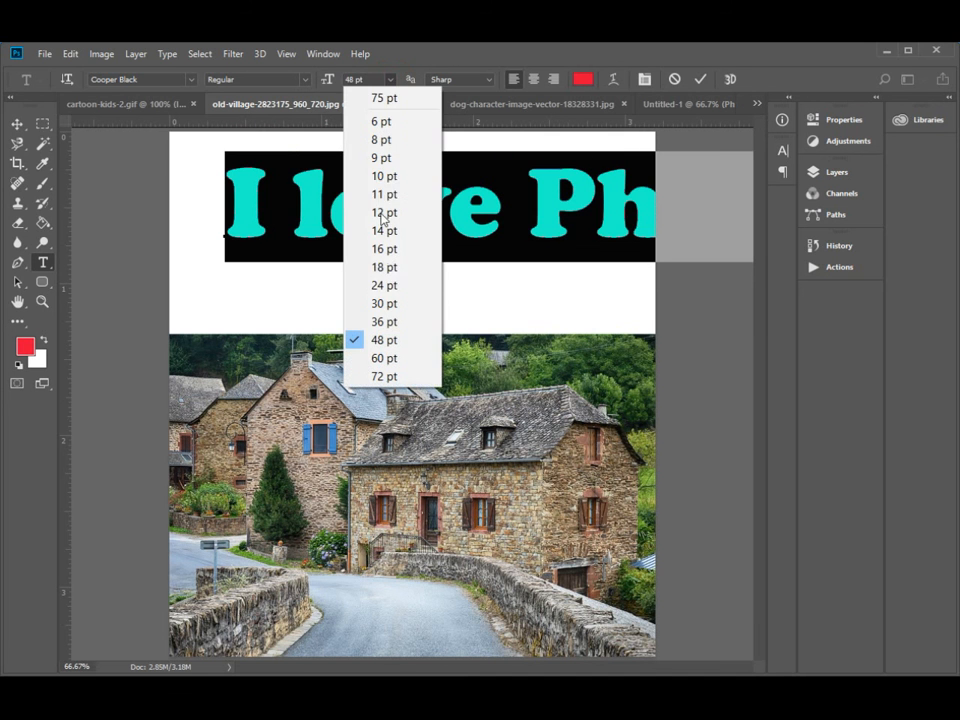
left_click(386, 287)
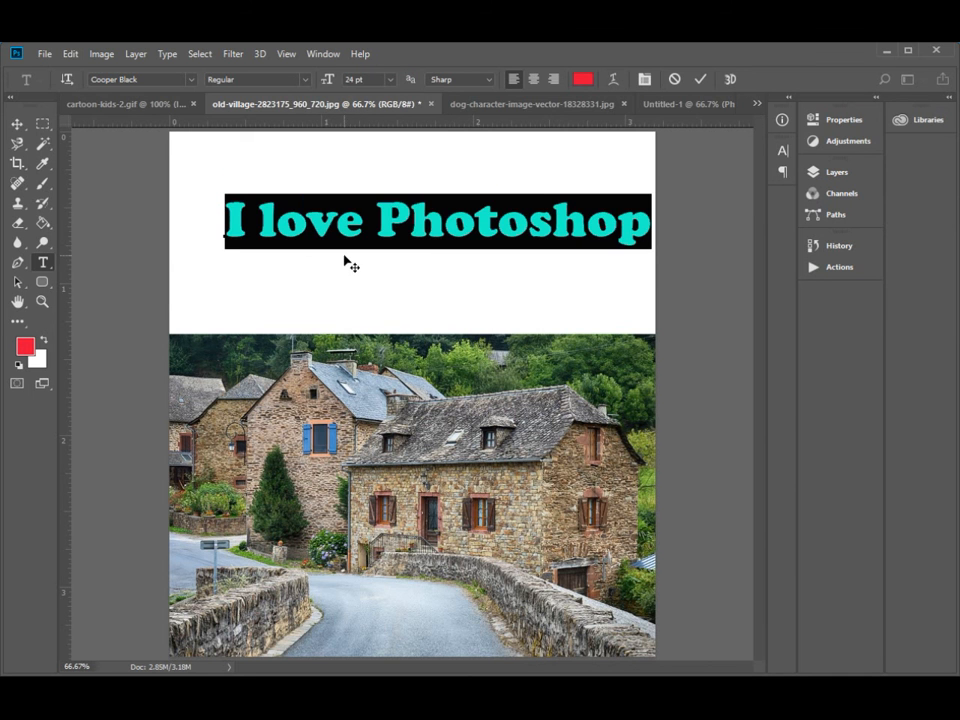
key("ctrl+Return")
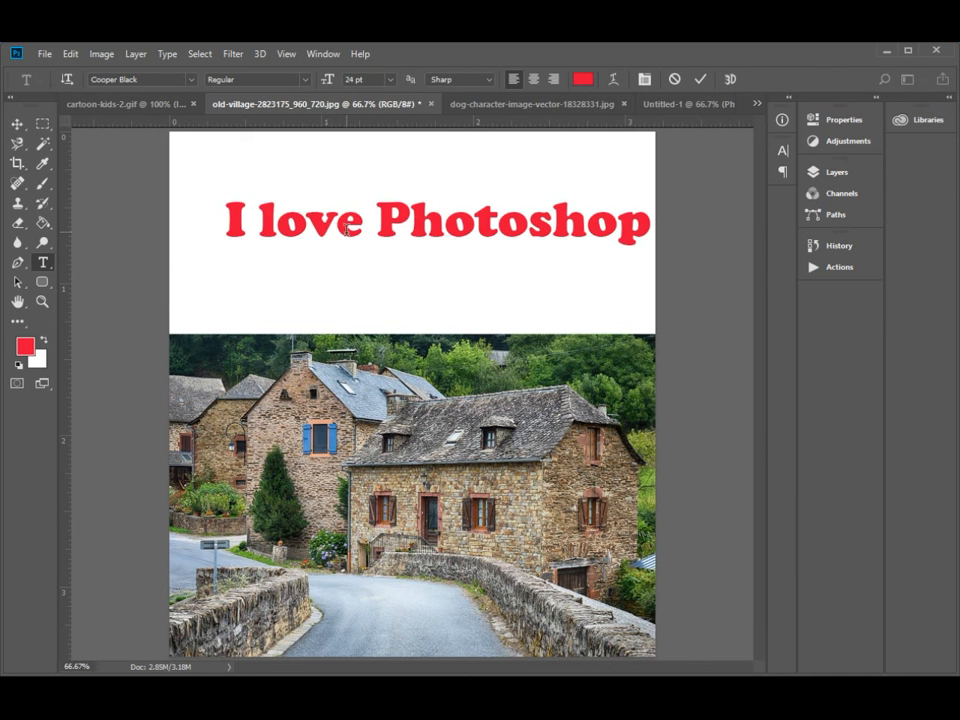
key("v")
left_click_drag(325, 235, 299, 257)
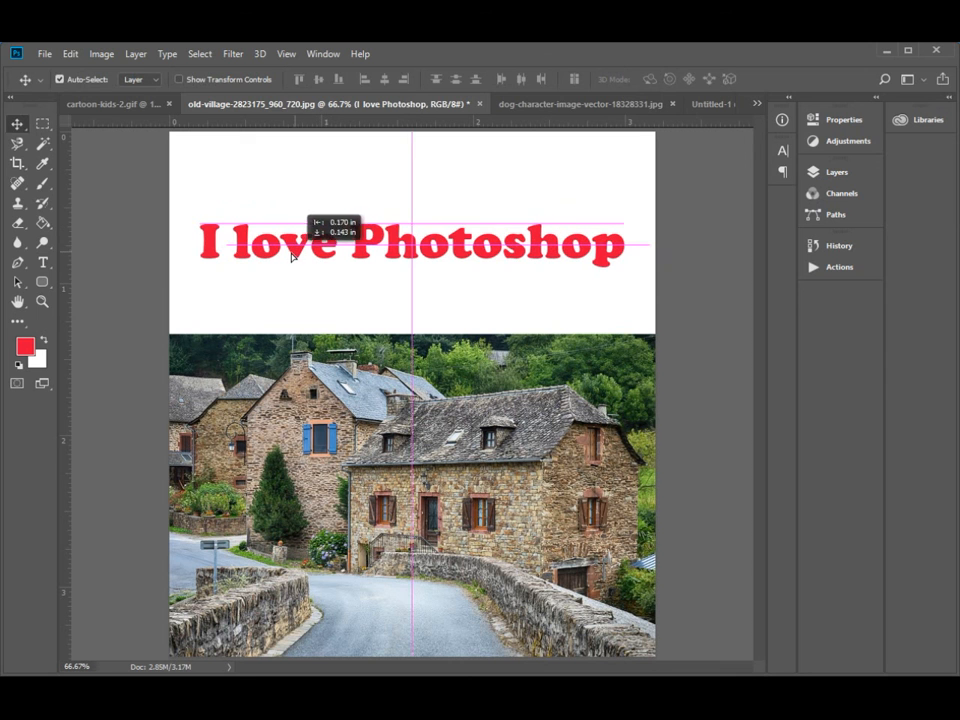
Add a Drop Shadow layer style to the "I love Photoshop" text and move the style dialog clear of the text
left_click(43, 263)
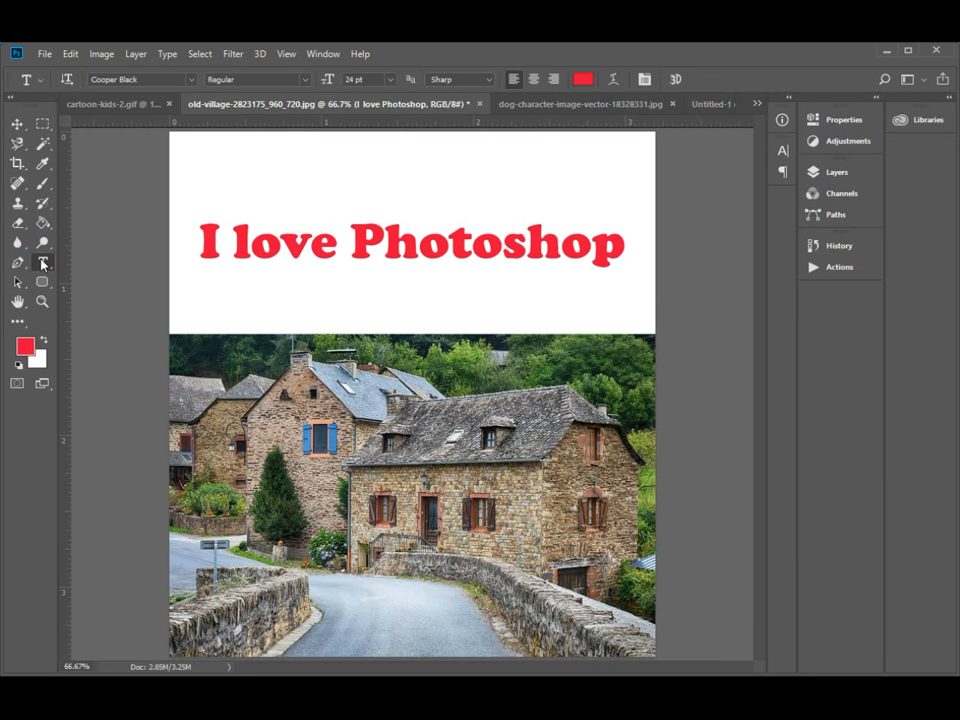
left_click(135, 55)
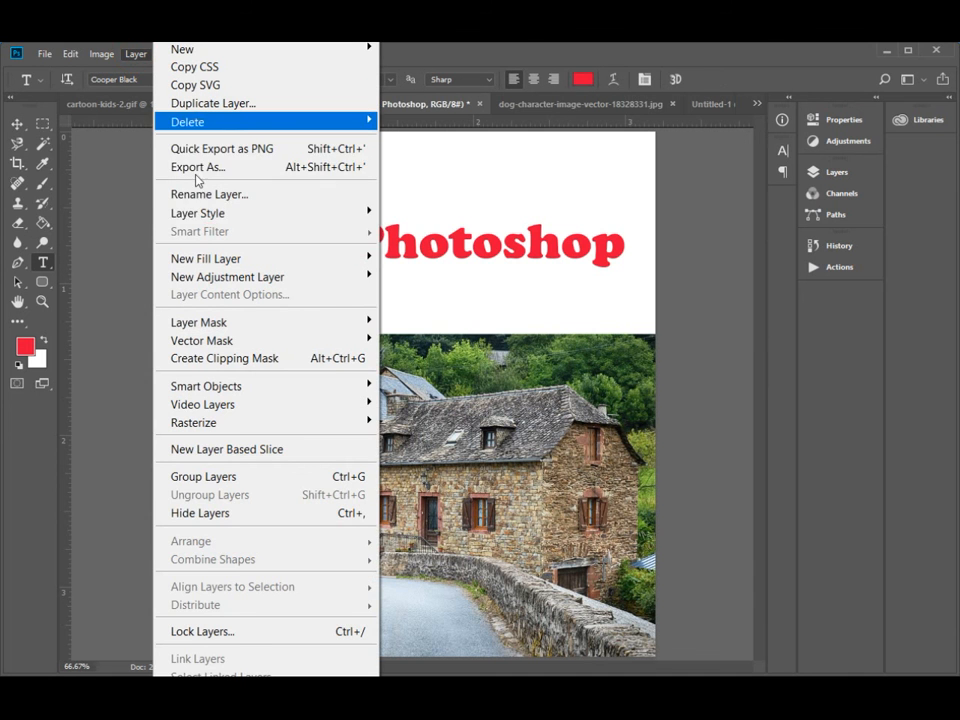
mouse_move(347, 222)
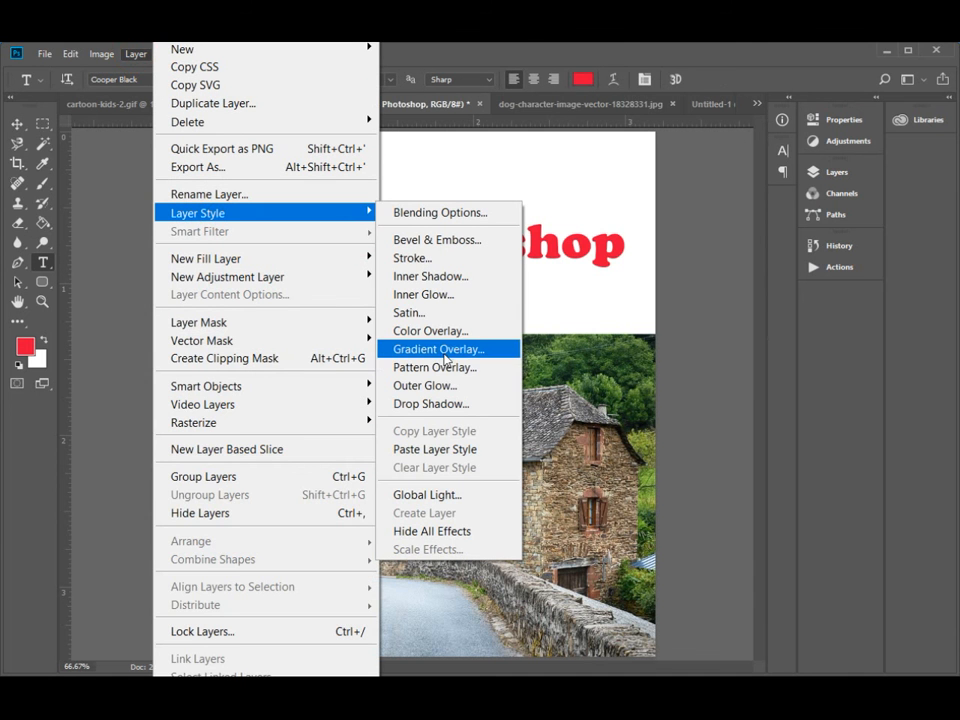
left_click(437, 406)
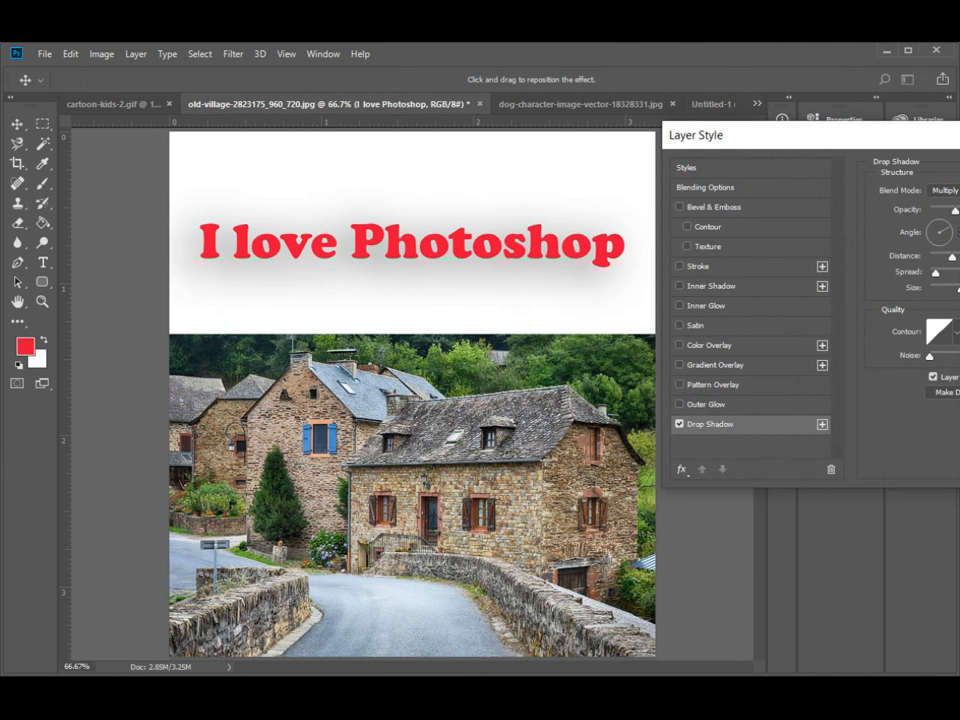
left_click_drag(955, 135, 613, 349)
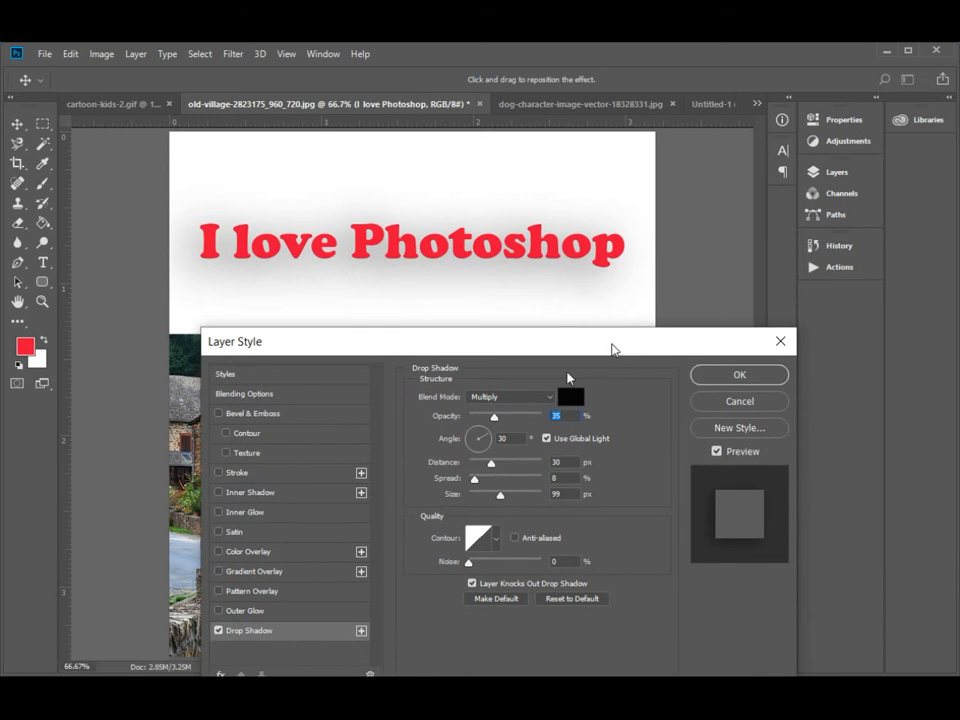
Add Stroke, Bevel & Emboss and Inner Glow effects to the text and set its drop shadow's blend mode to Normal
left_click(219, 473)
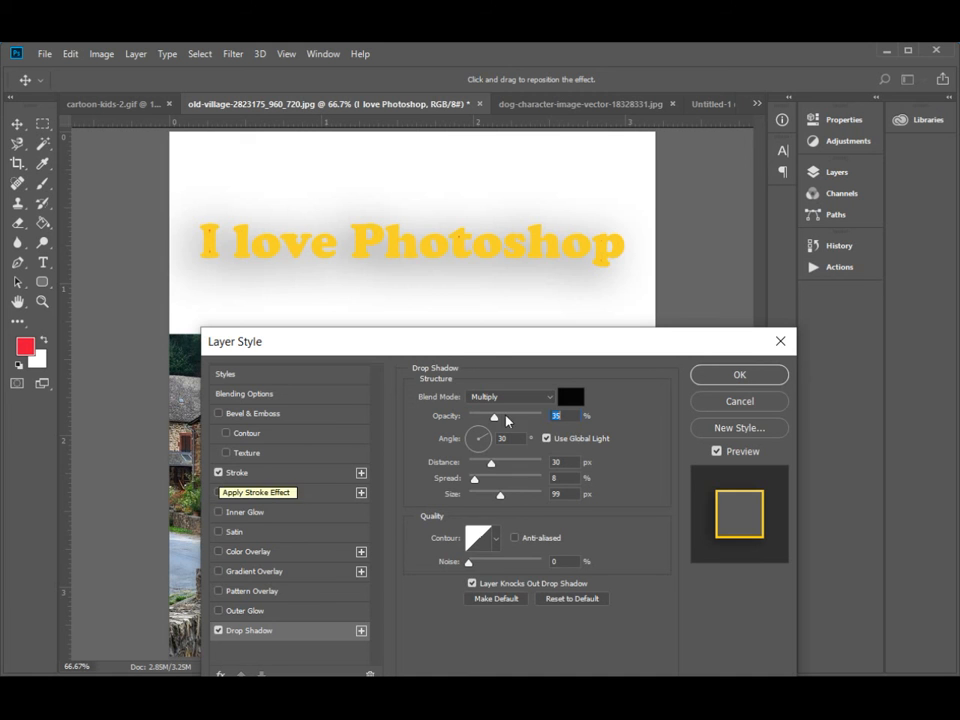
left_click(545, 397)
left_click(538, 410)
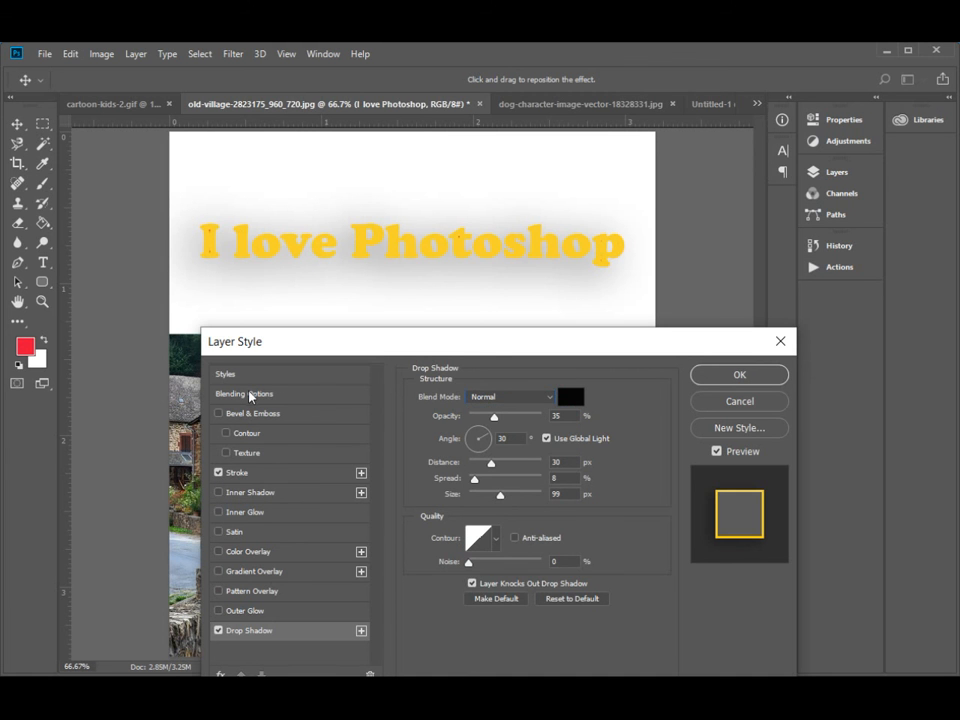
left_click(271, 421)
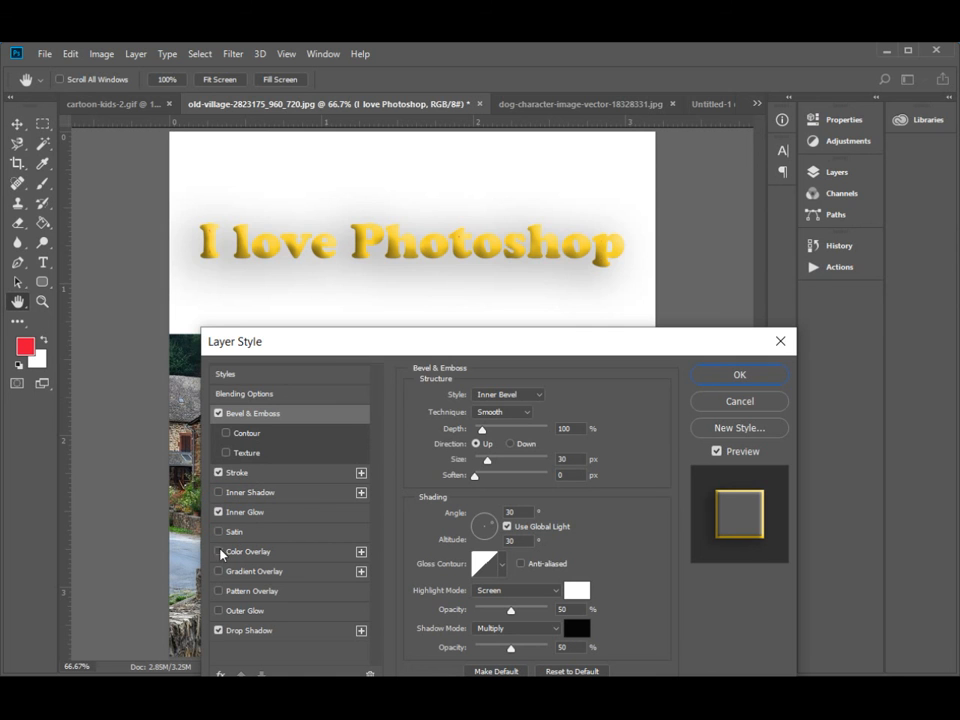
Turn off the text's Stroke, Inner Glow and Bevel & Emboss effects and apply the style with only the Drop Shadow
left_click(219, 631)
left_click(219, 631)
left_click(219, 473)
left_click(218, 414)
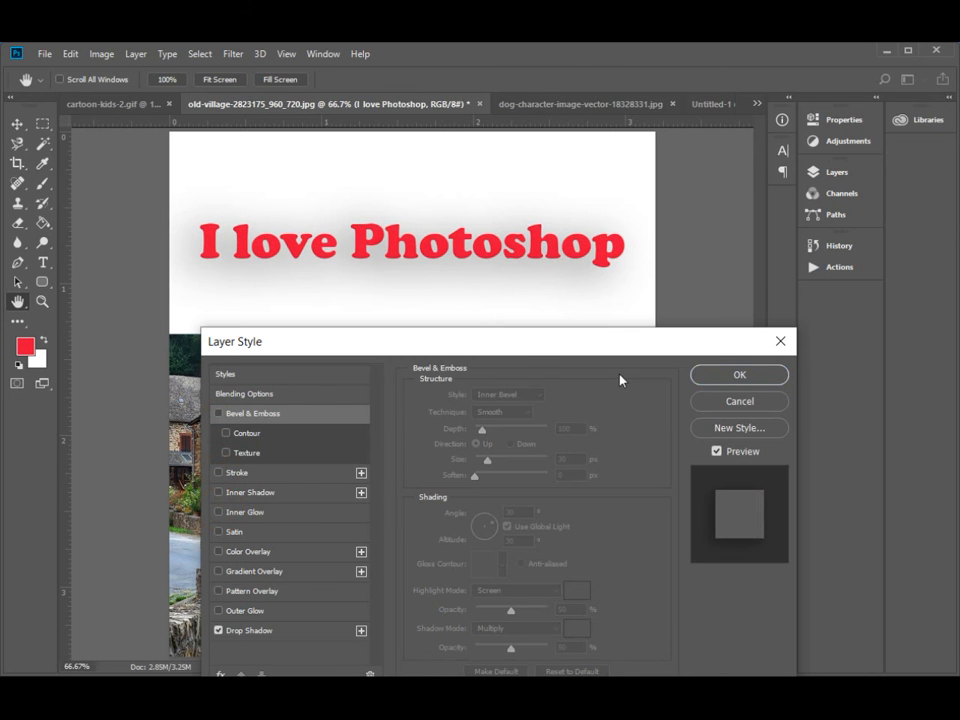
left_click(736, 374)
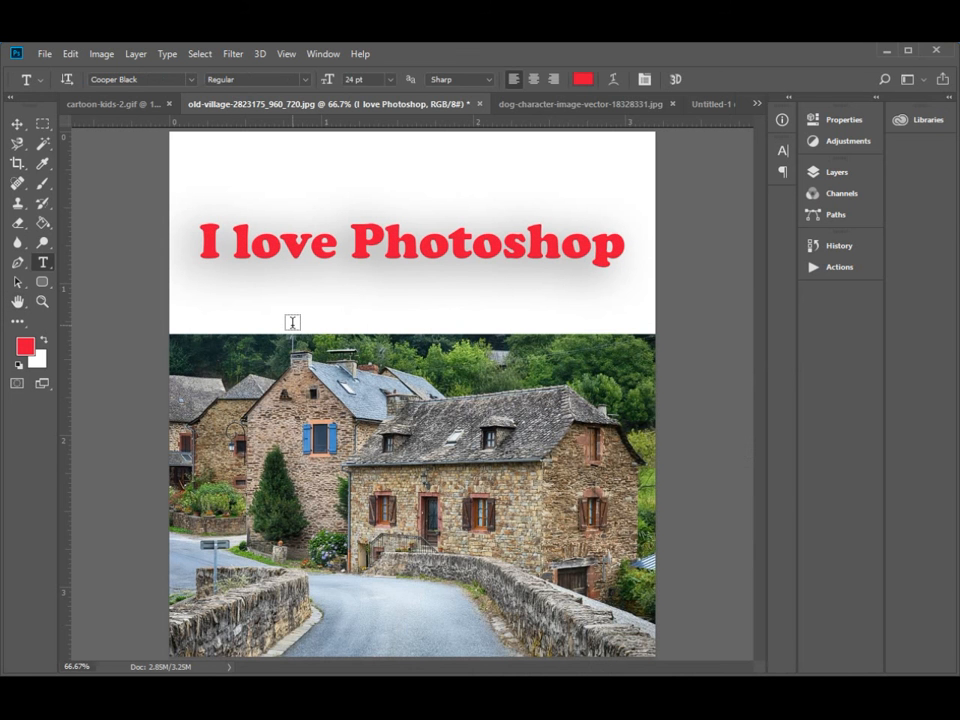